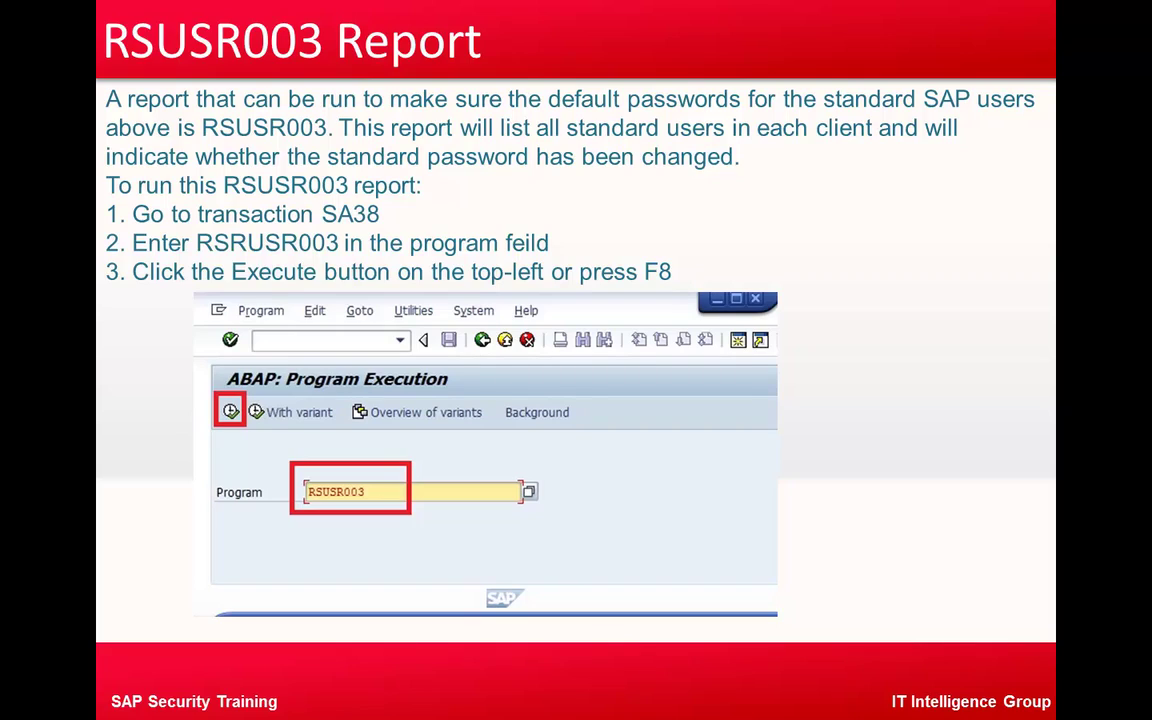
Leave the slide show and switch to the SAP Easy Access session that shows the full SAP Menu.
left_click(785, 469)
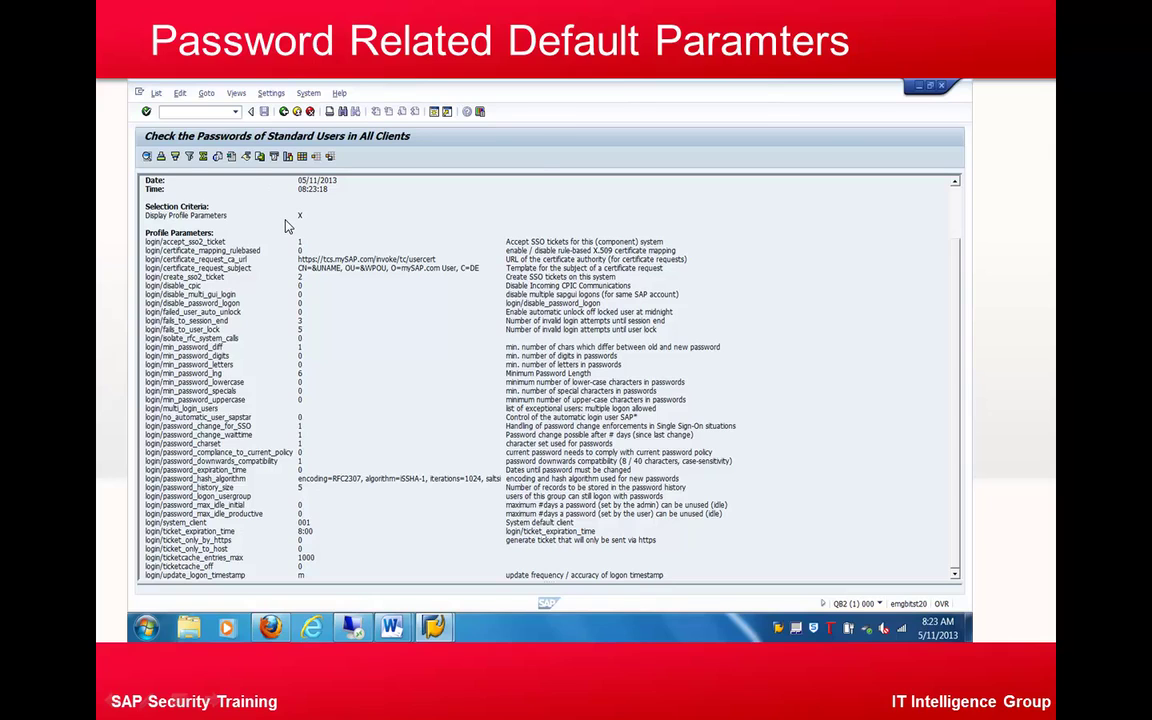
key("Escape")
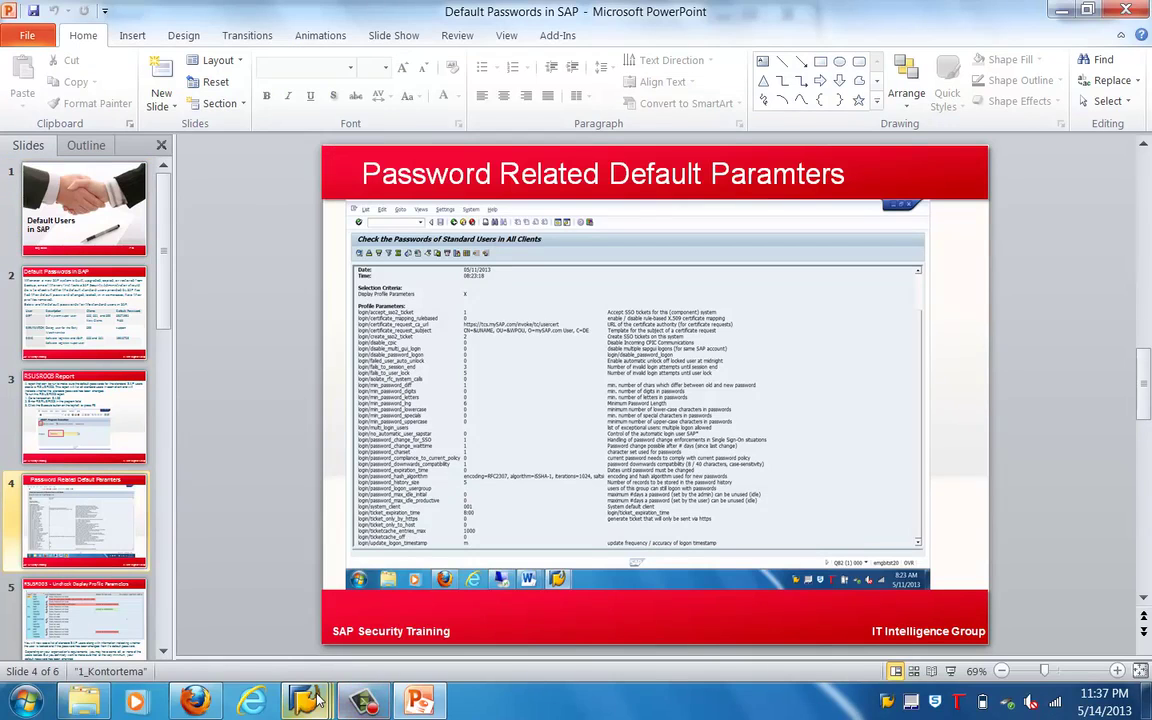
mouse_move(316, 700)
left_click(380, 593)
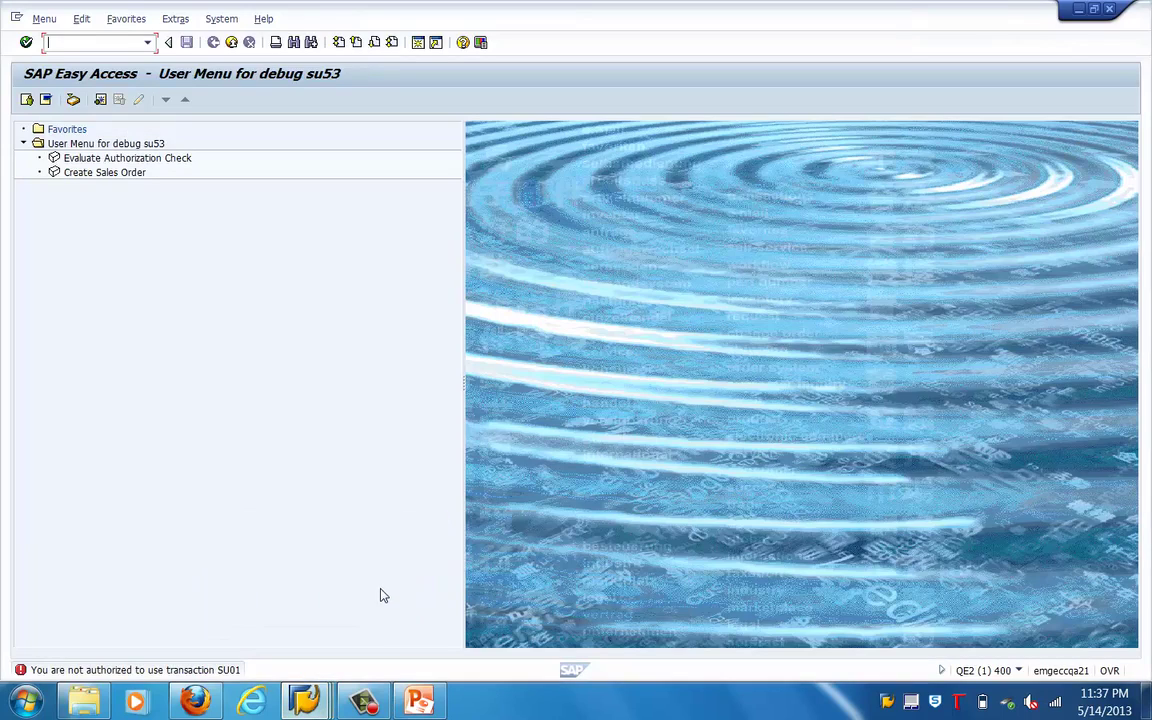
mouse_move(304, 699)
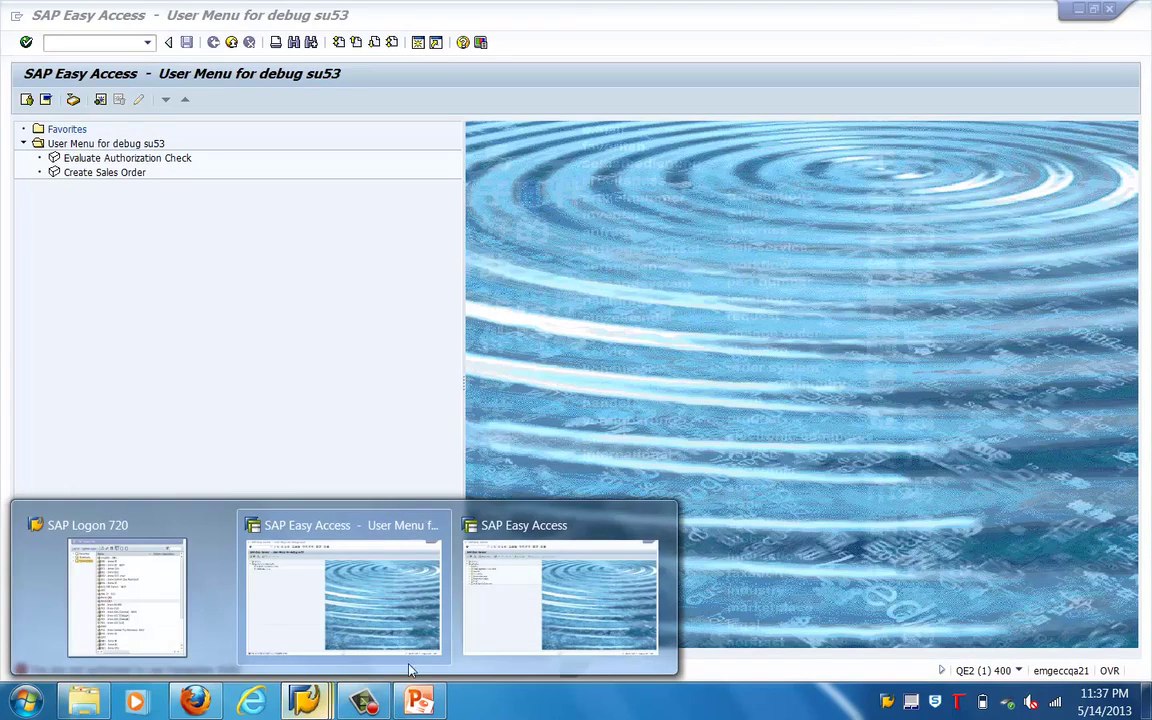
left_click(532, 626)
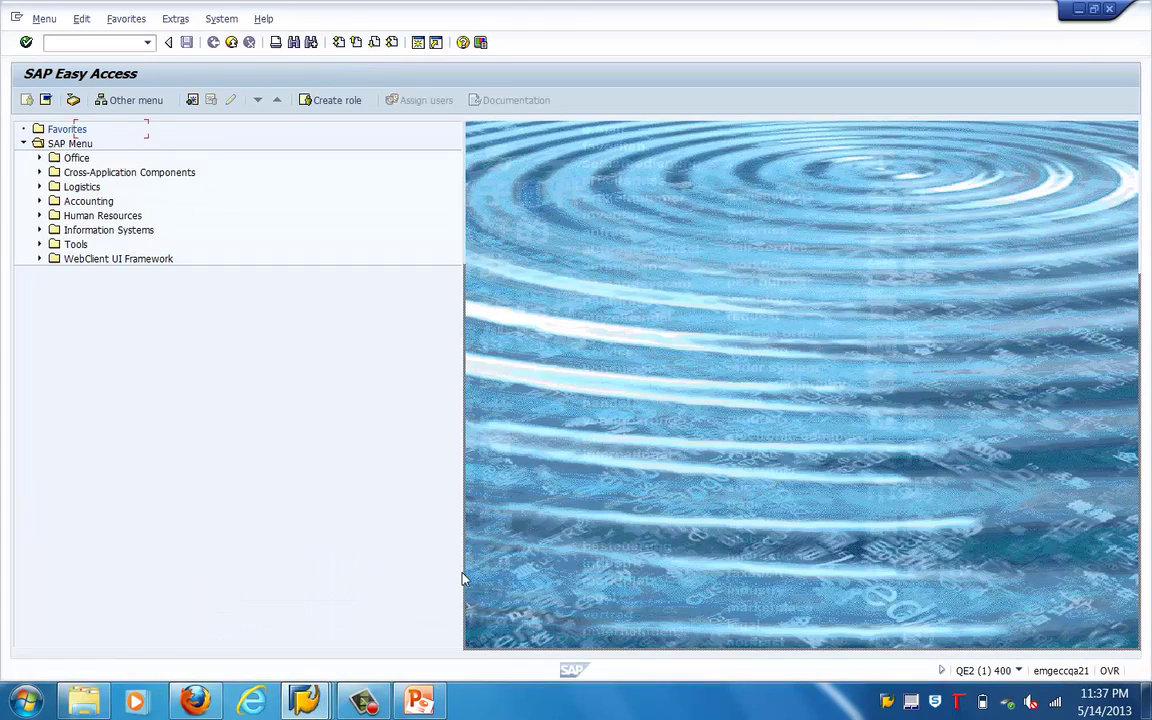
Open the ABAP Editor with transaction se38.
left_click(93, 42)
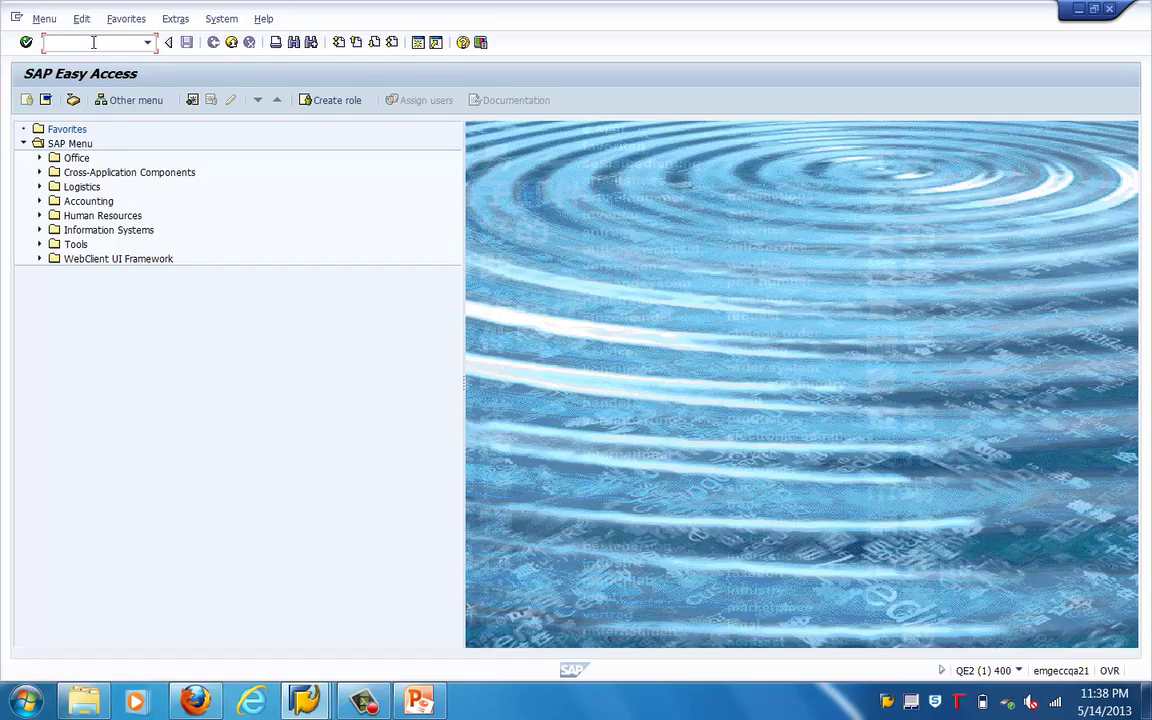
type("se38")
key("Return")
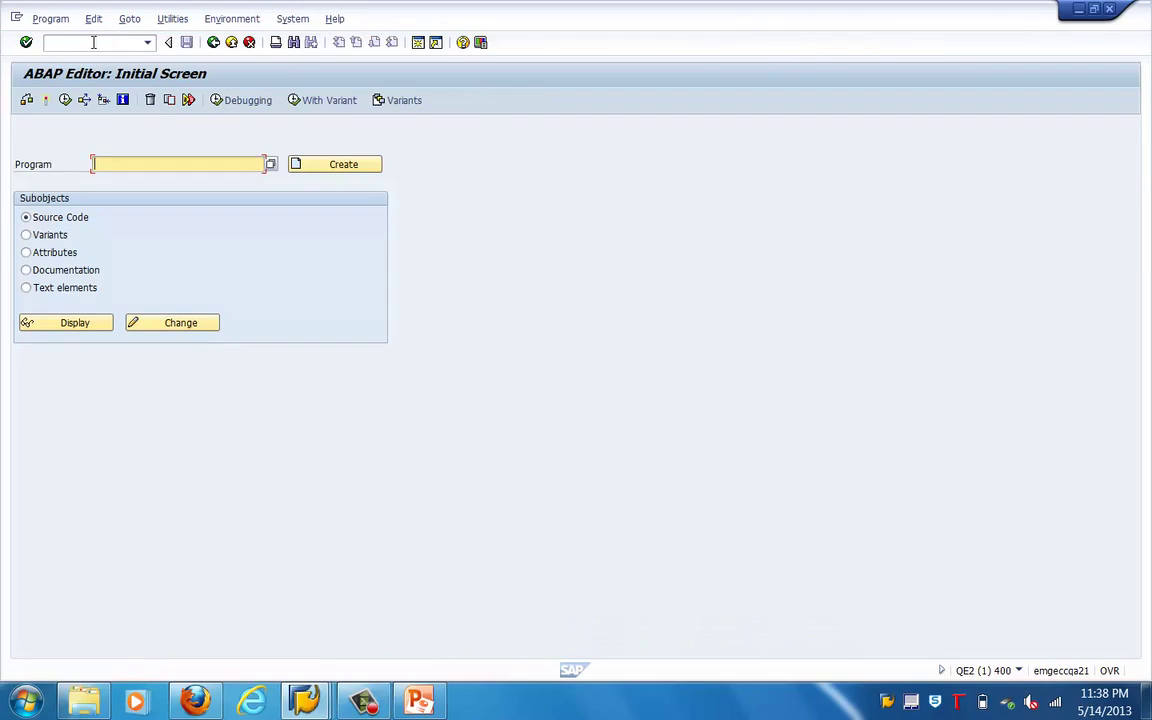
Enter rsrusr003 as the program name in the ABAP Editor.
type("r")
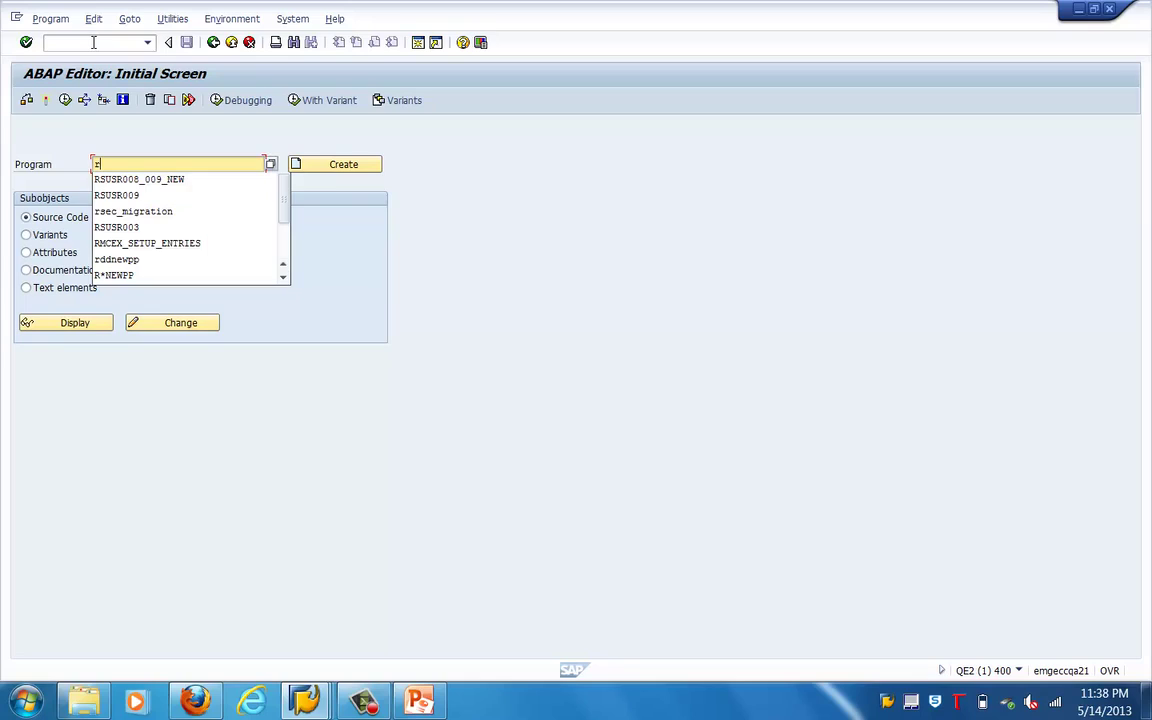
type("sr")
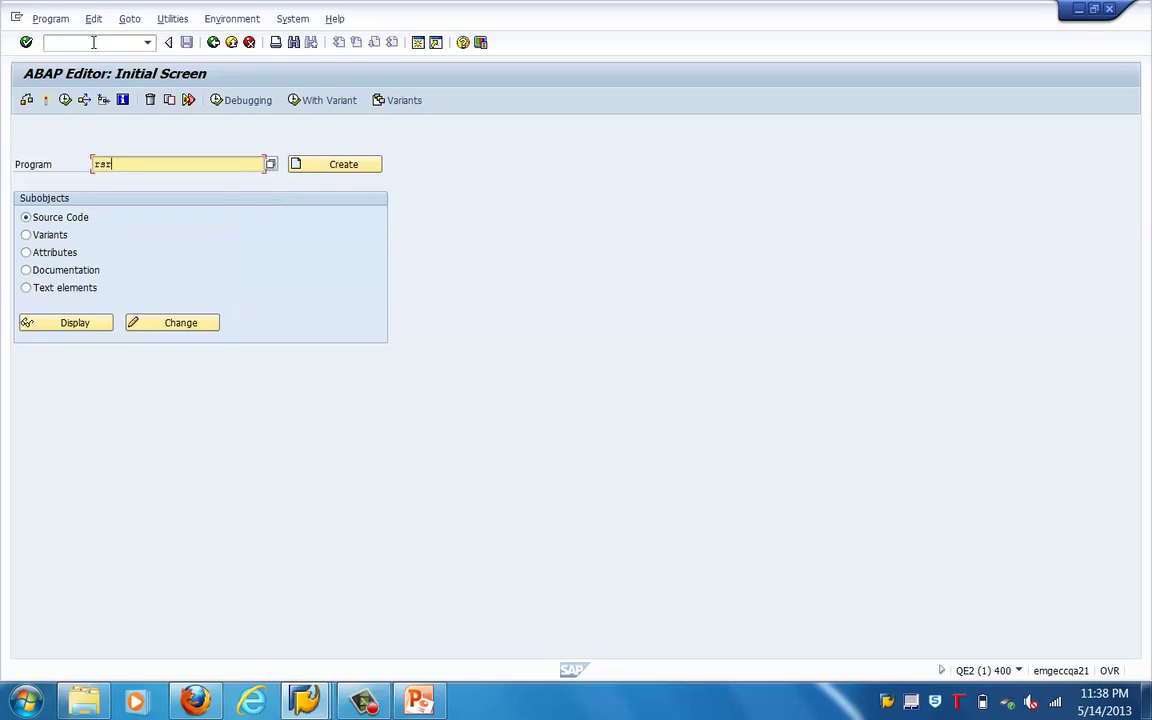
type("usr003")
Switch to PowerPoint and copy the report name RSUSR003 from the body text of the RSUSR003 Report slide.
left_click(420, 700)
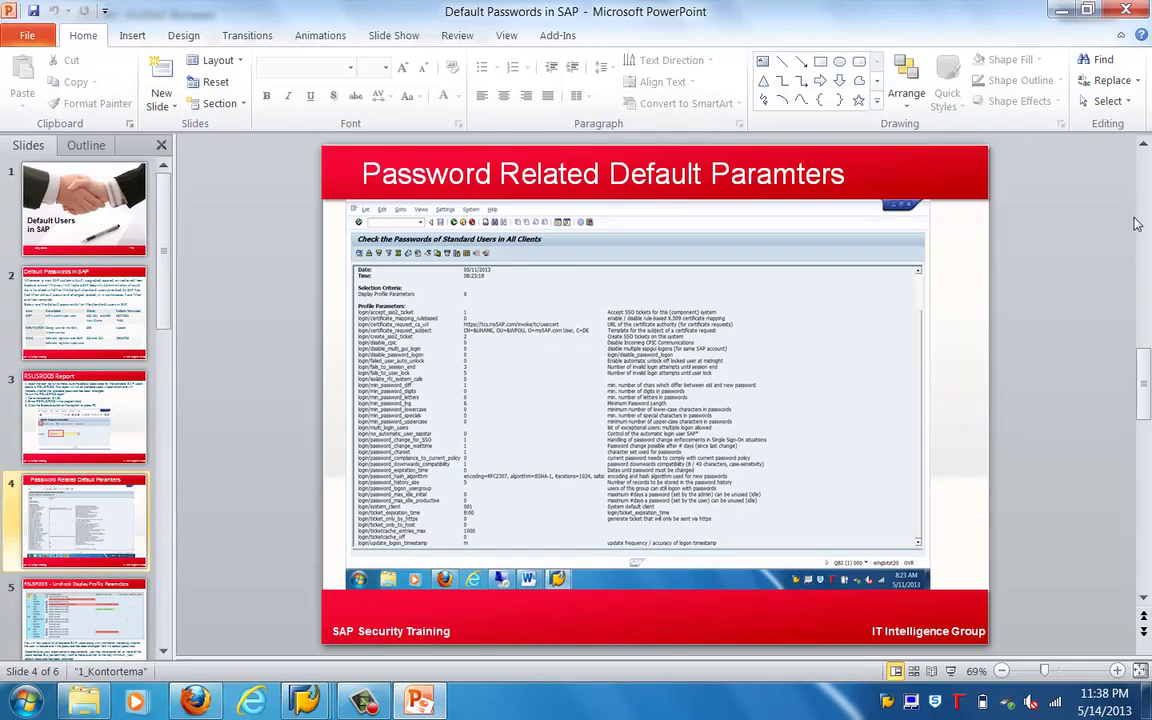
scroll(1030, 217, "up", 1)
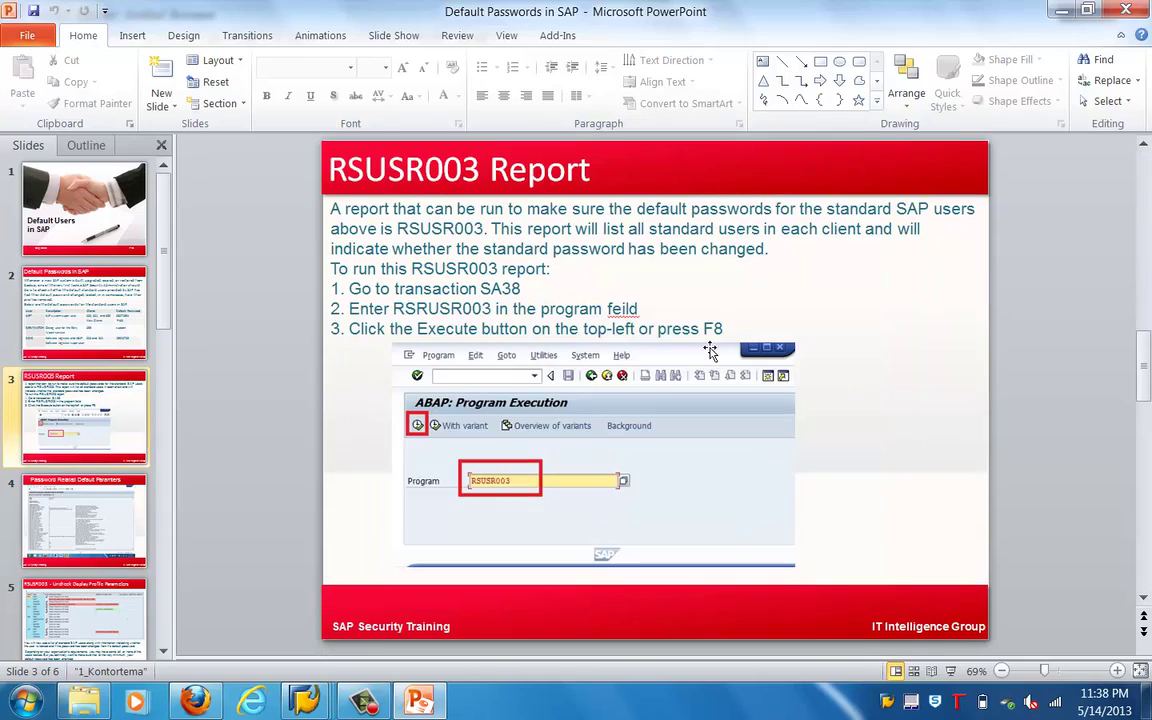
double_click(460, 271)
key("ctrl+c")
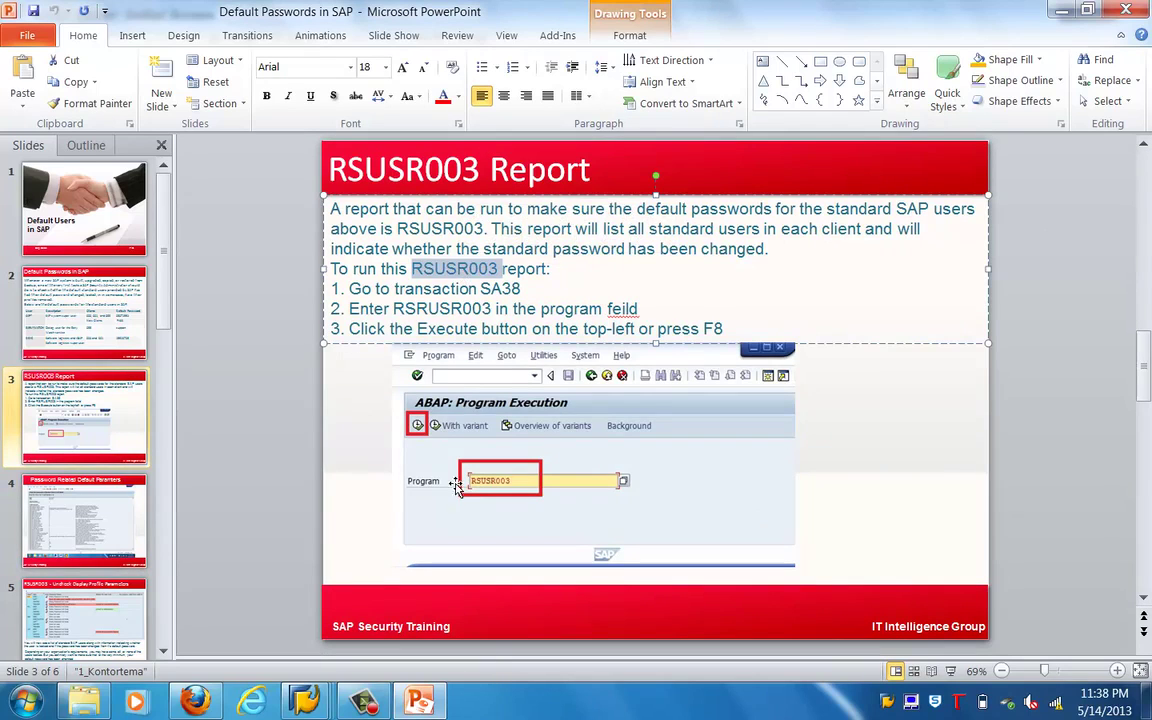
Return to the ABAP Editor session in SAP and replace the program name with the copied RSUSR003.
mouse_move(365, 702)
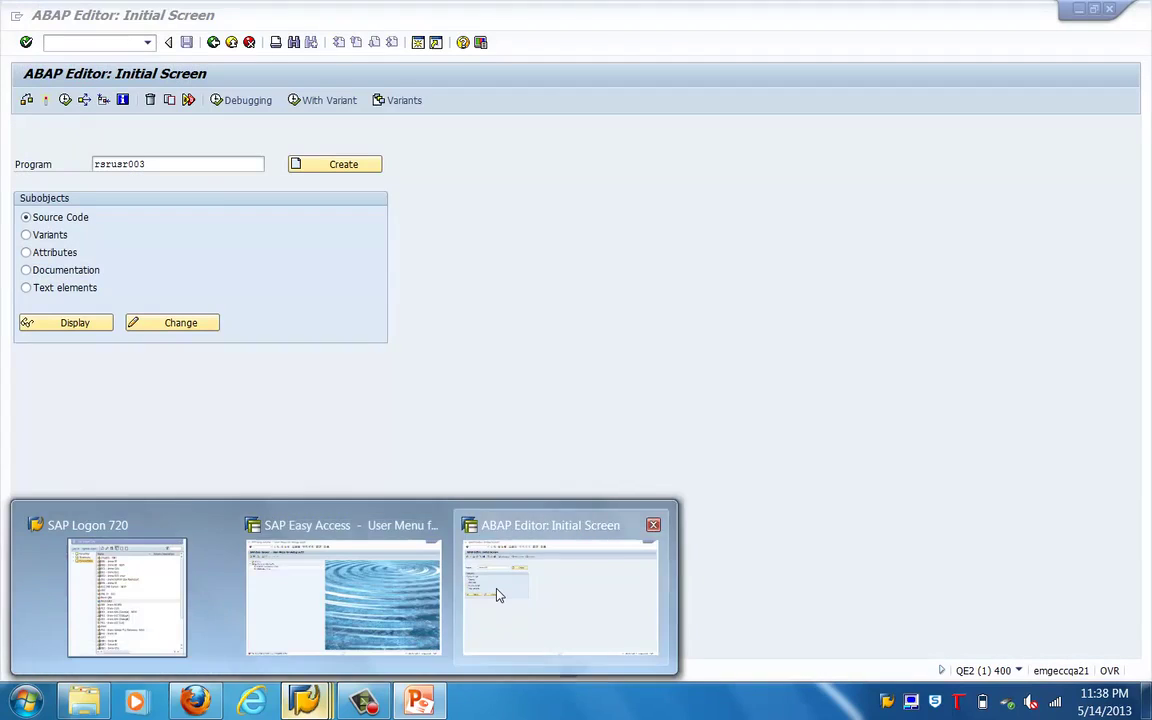
left_click(498, 594)
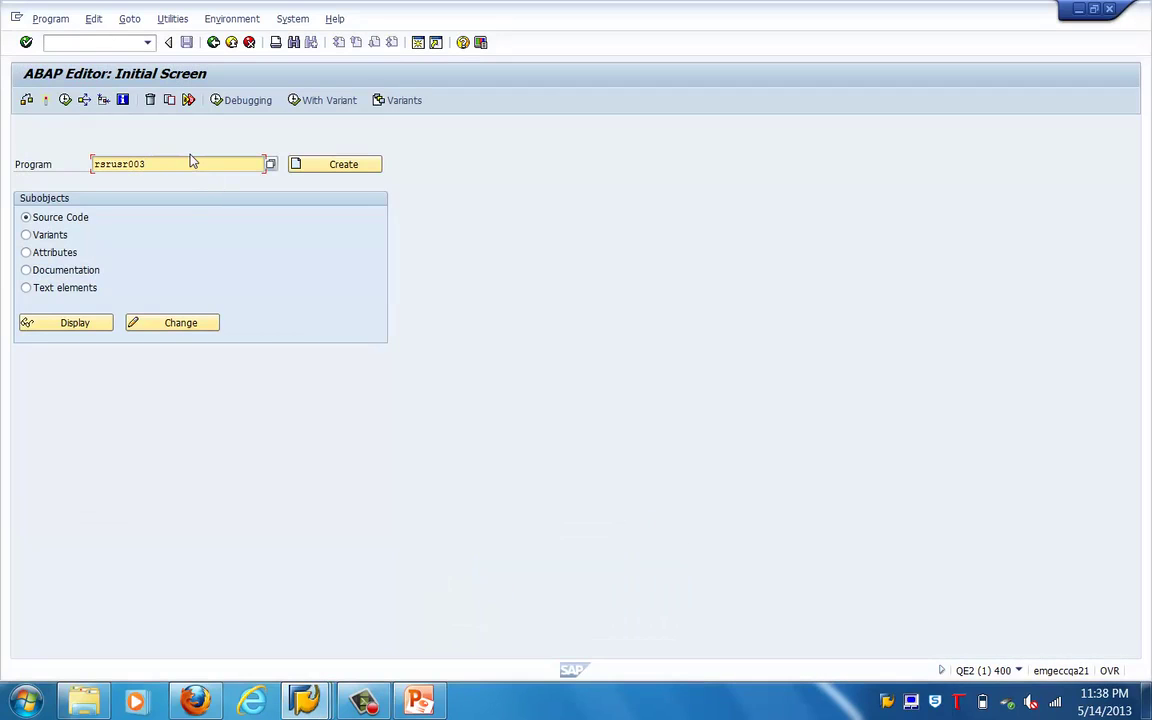
key("BackSpace")
key("BackSpace")
key("BackSpace")
key("BackSpace")
key("BackSpace")
key("BackSpace")
key("BackSpace")
key("BackSpace")
key("BackSpace")
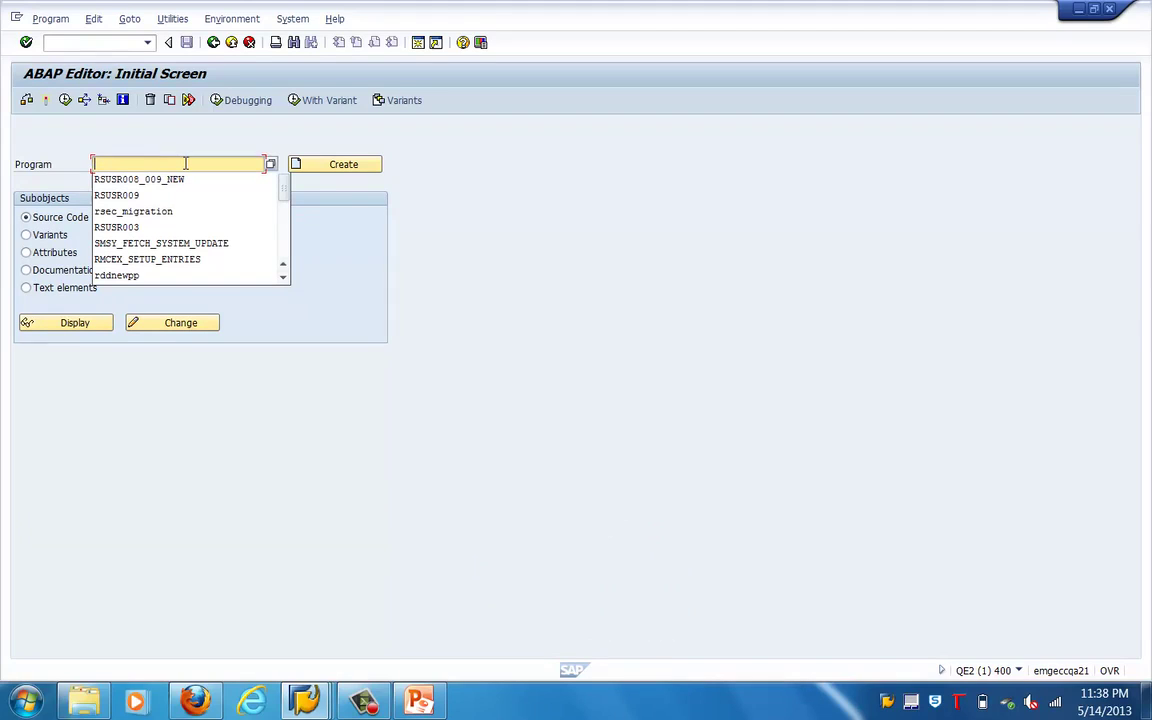
key("ctrl+v")
left_click(71, 157)
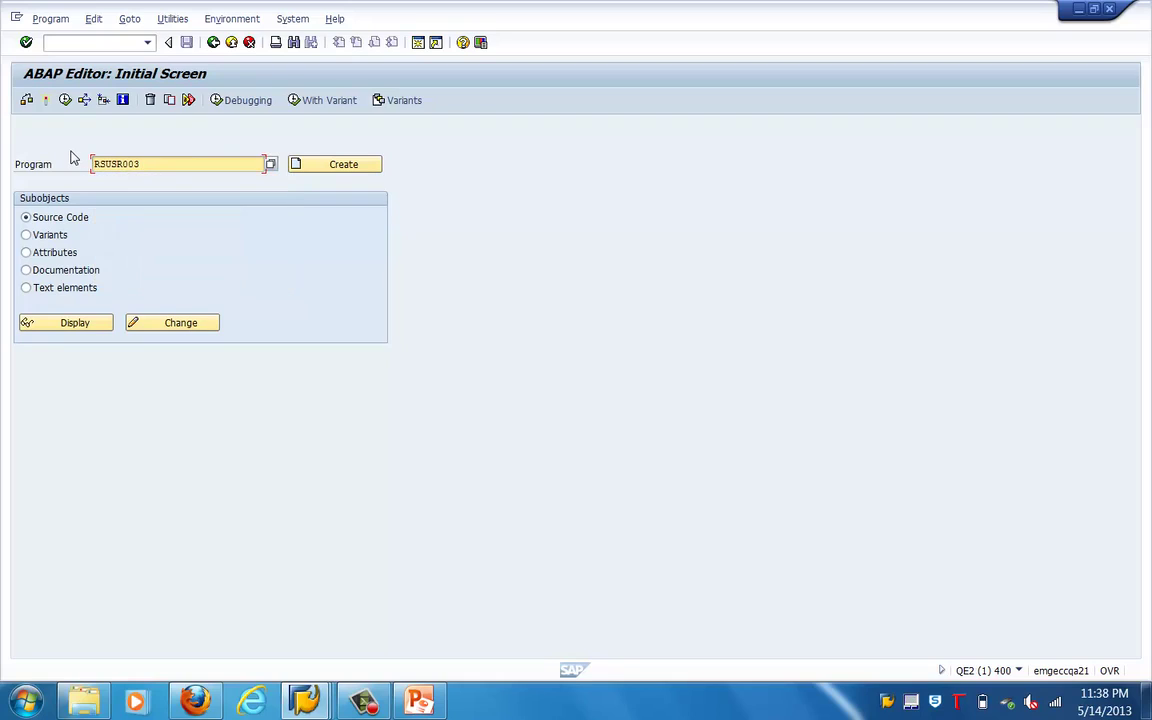
Execute the program and run the standard user password check with the title and layout left blank.
left_click(65, 100)
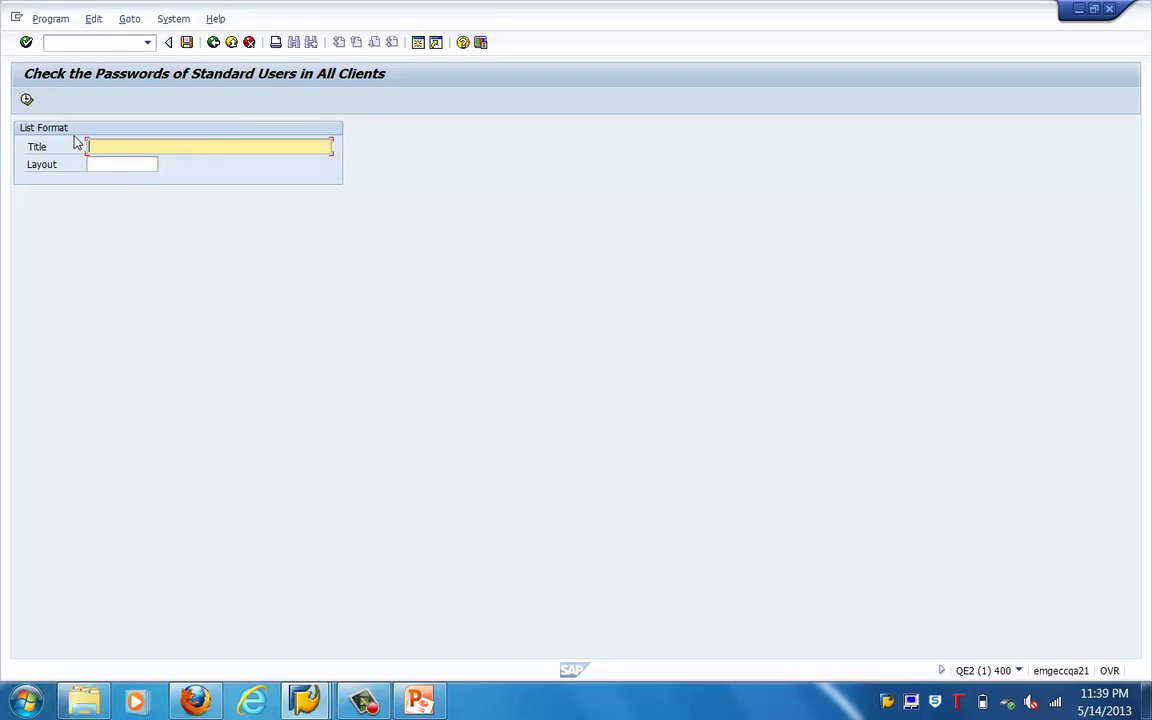
left_click(116, 164)
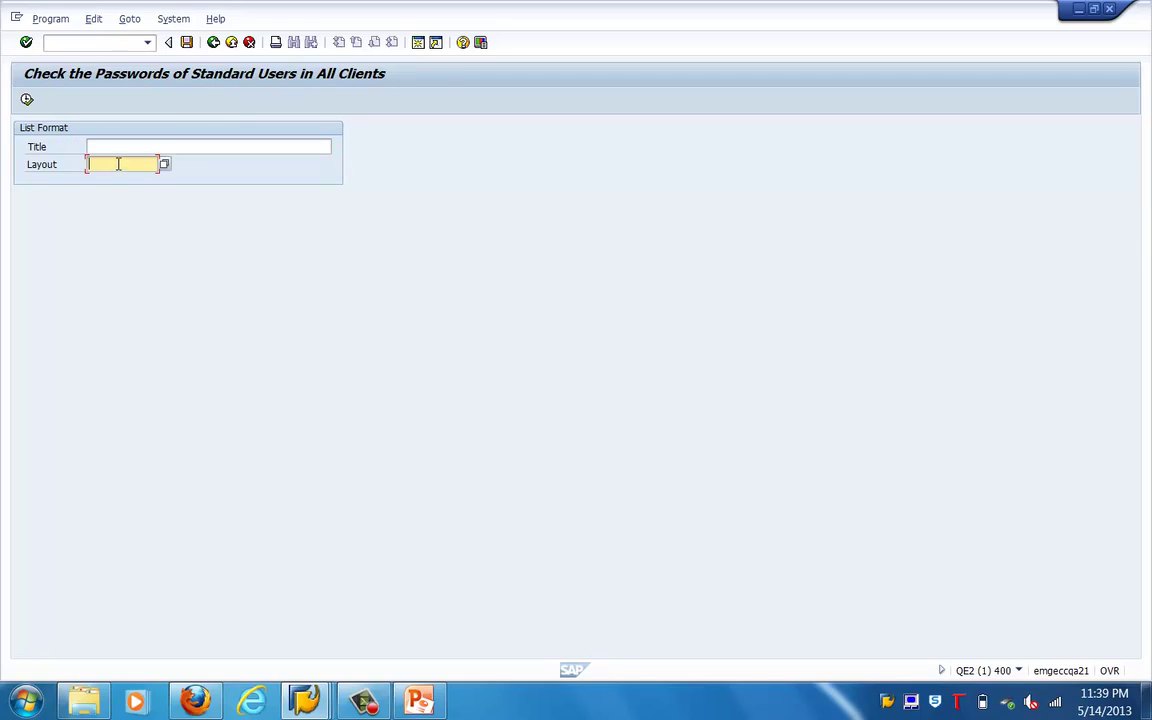
left_click(165, 166)
left_click(28, 100)
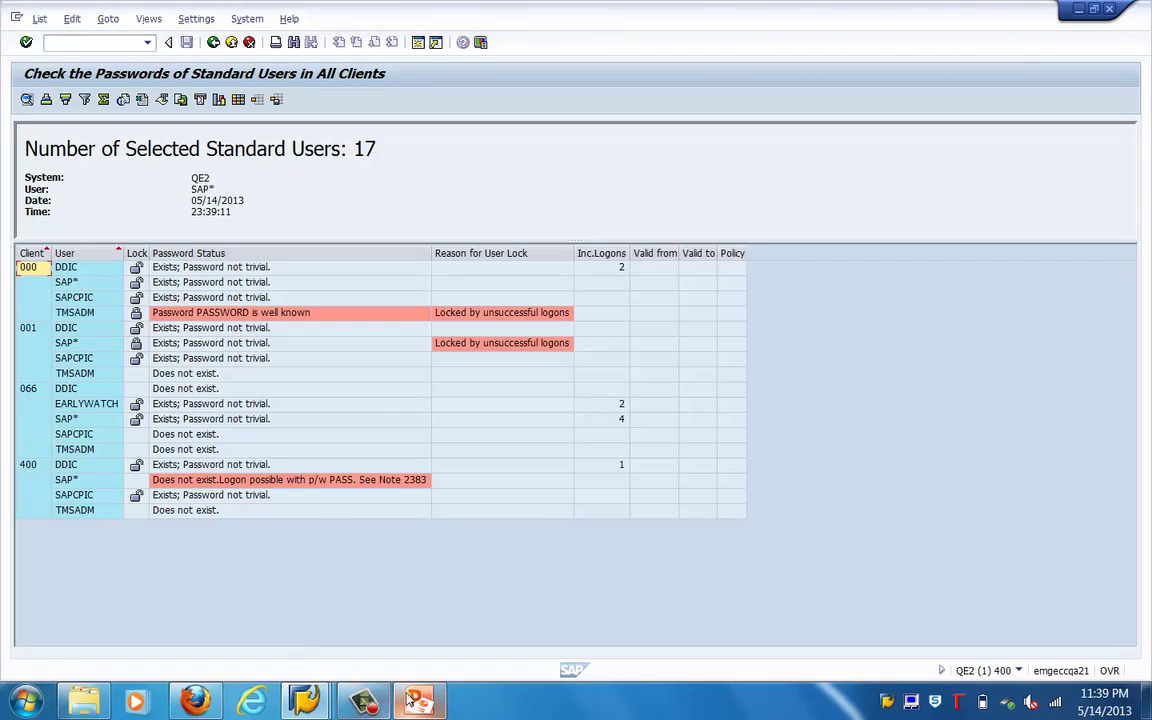
Examine the password status of the DDIC, SAP*, SAPCPIC and TMSADM users in client 000.
mouse_move(412, 700)
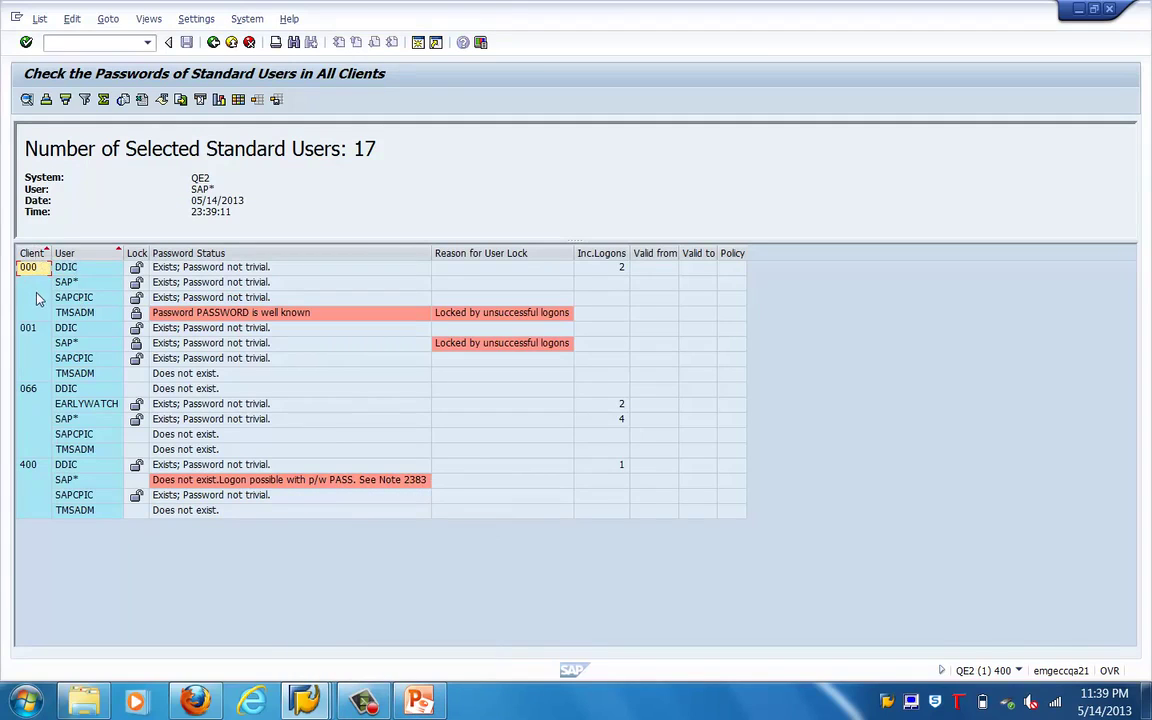
left_click(69, 270)
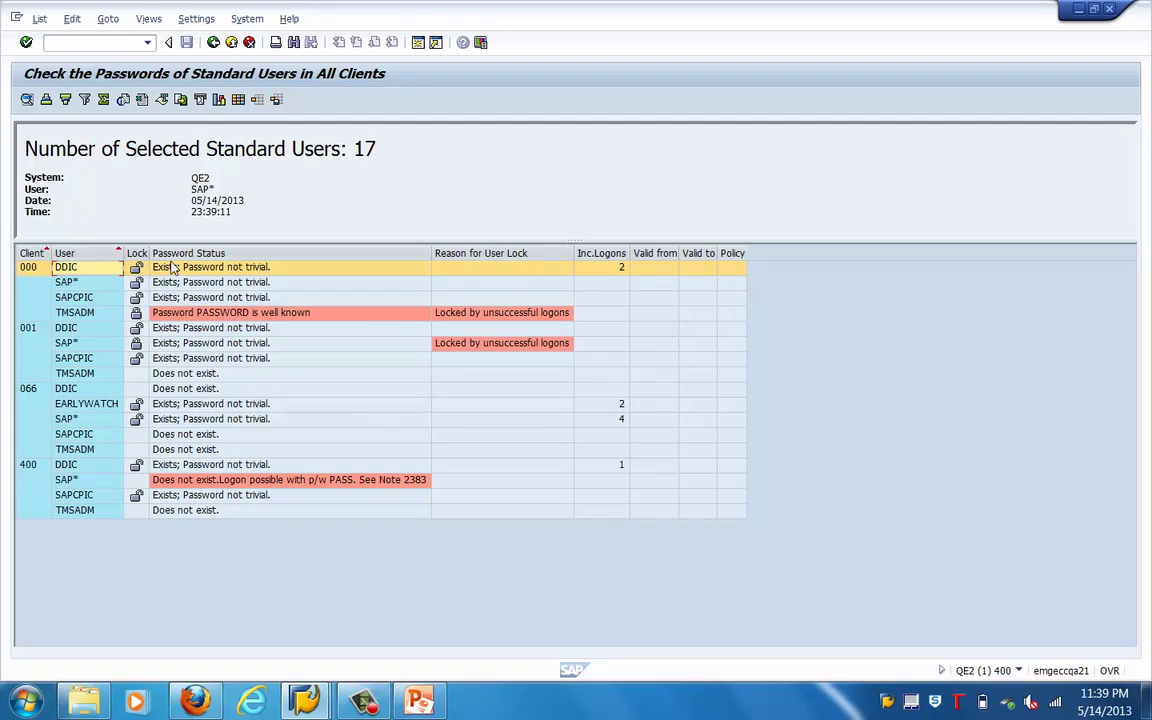
left_click(105, 287)
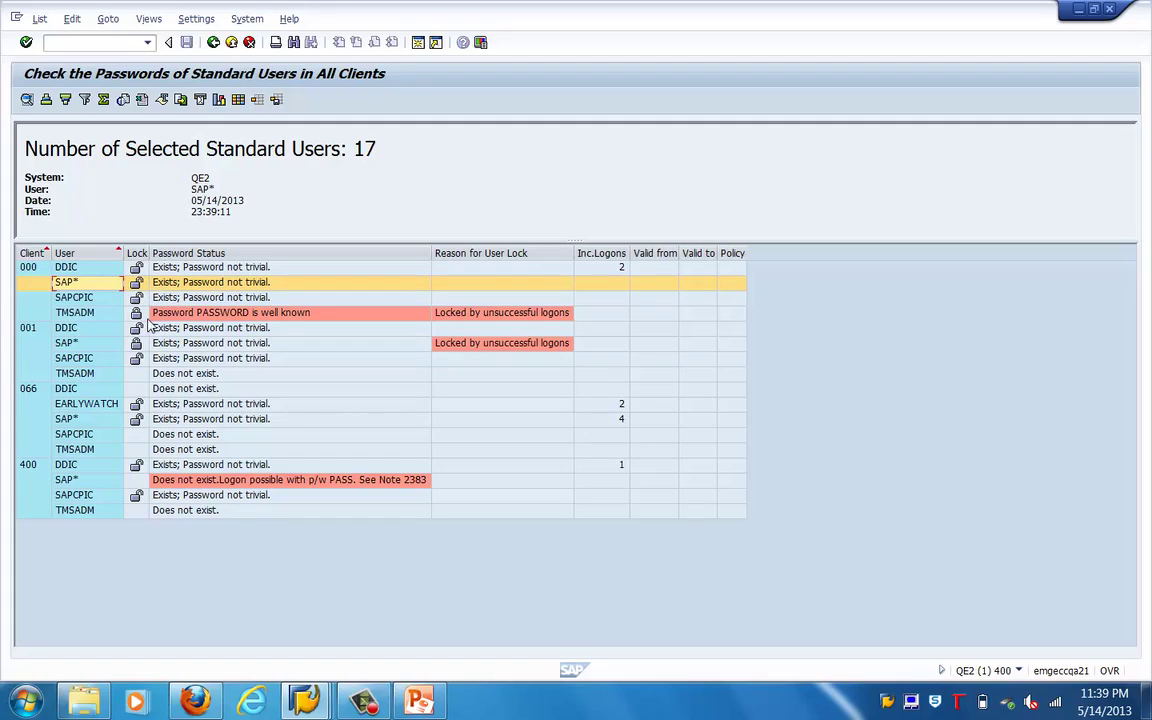
key("Down")
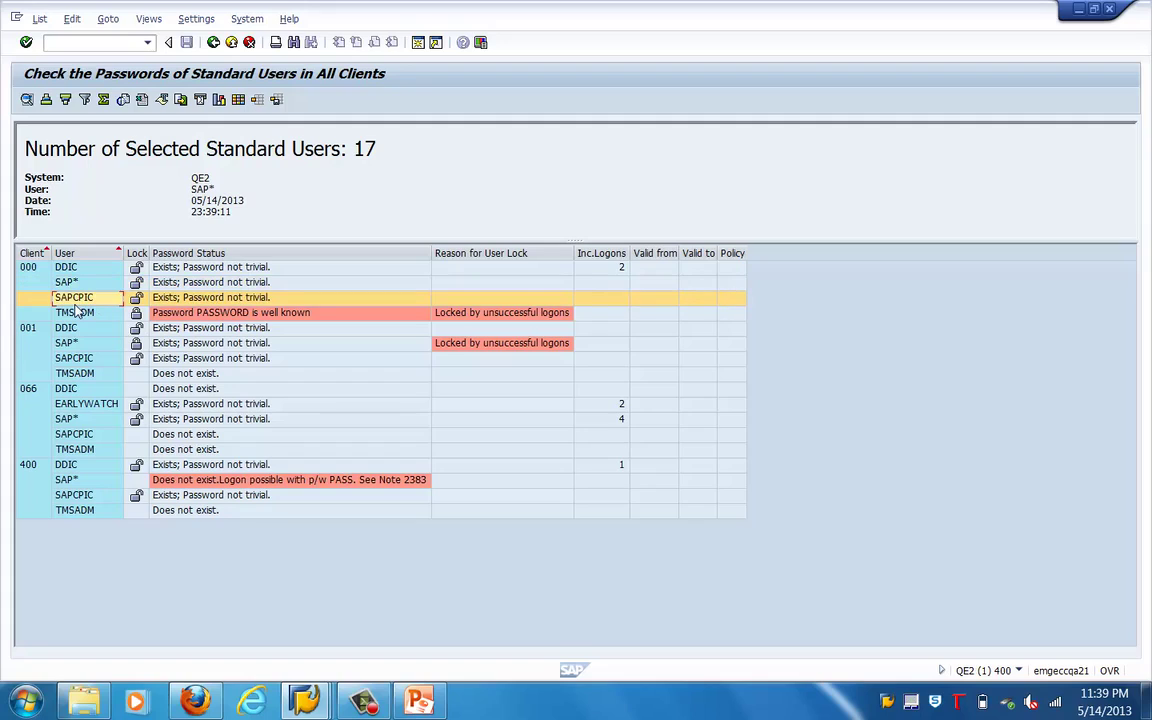
left_click(176, 298)
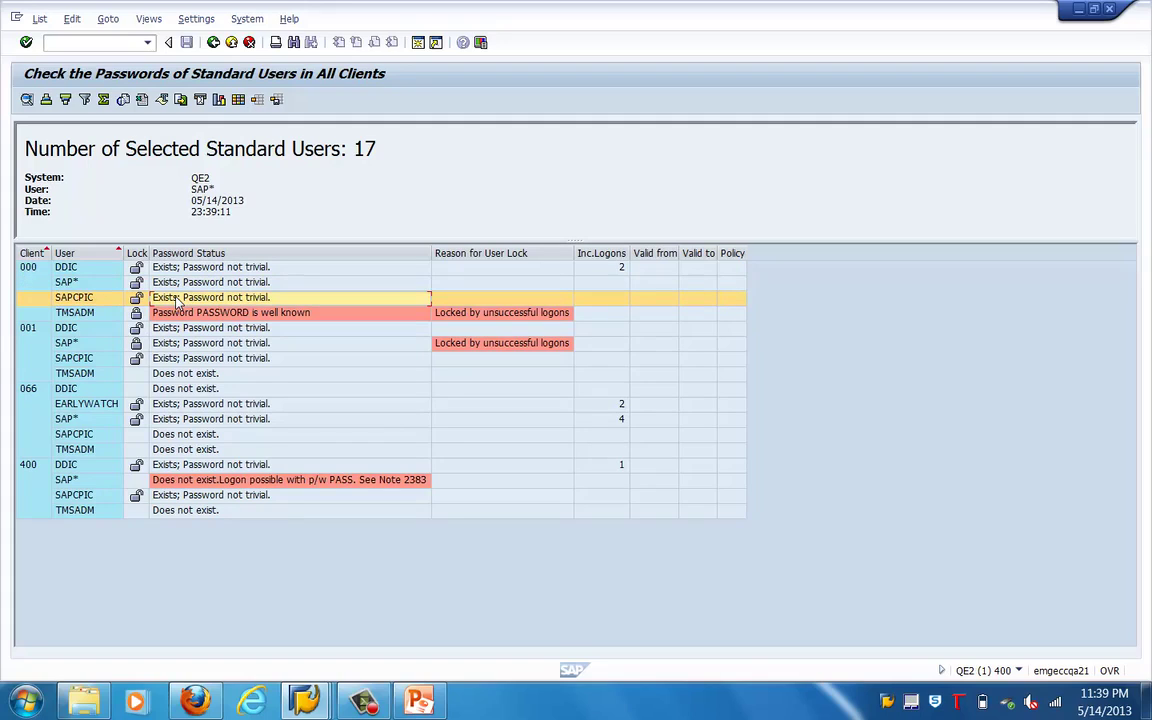
left_click(88, 313)
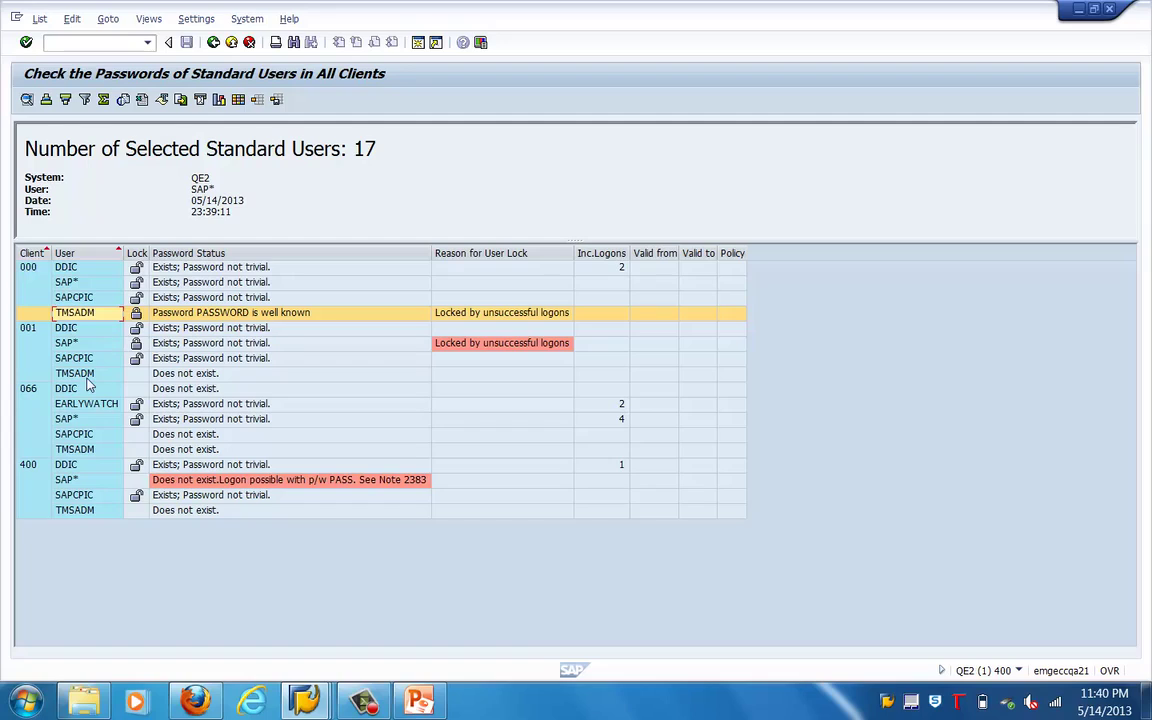
Examine the lock and password status of the DDIC, SAP*, SAPCPIC and TMSADM users in client 001.
left_click(65, 326)
left_click(66, 343)
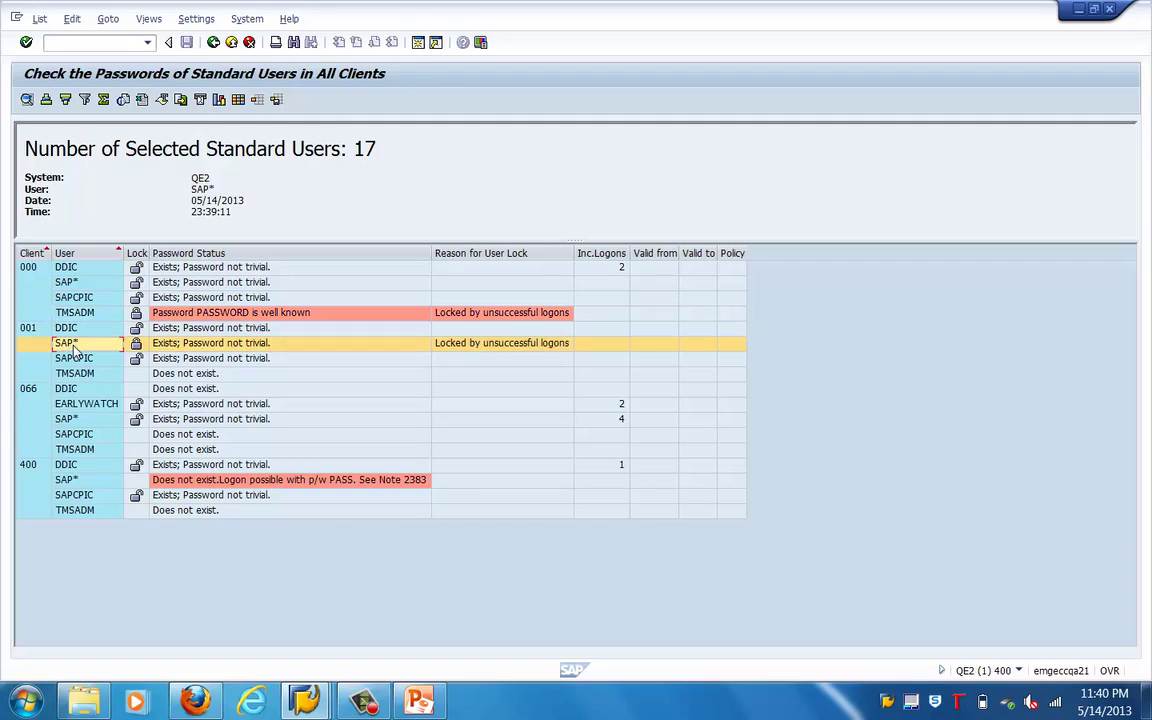
left_click(74, 358)
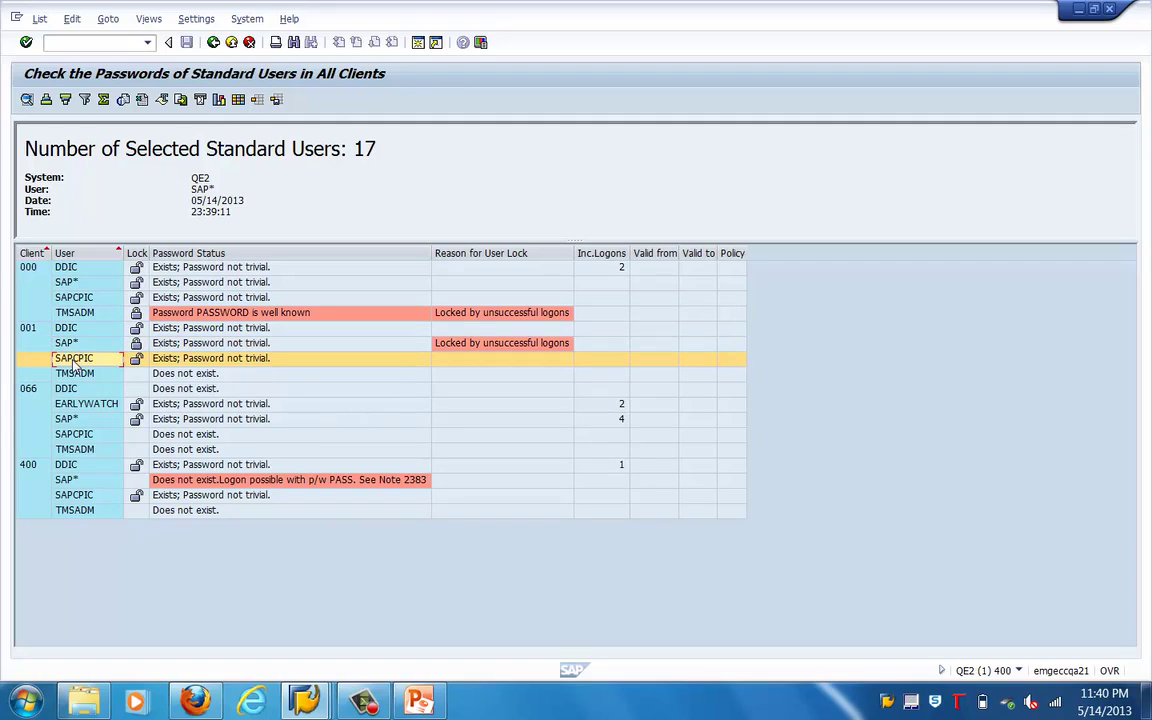
left_click(88, 374)
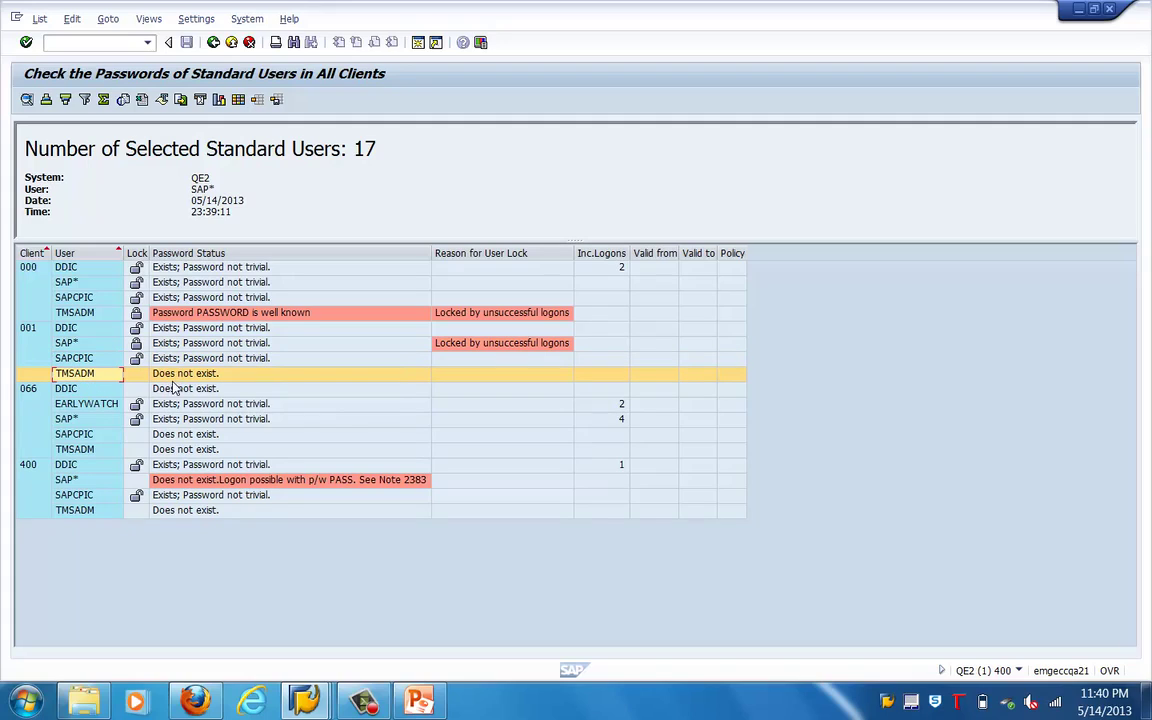
Examine the rows of client 066 for DDIC, EARLYWATCH, SAP*, SAPCPIC and TMSADM.
left_click(76, 389)
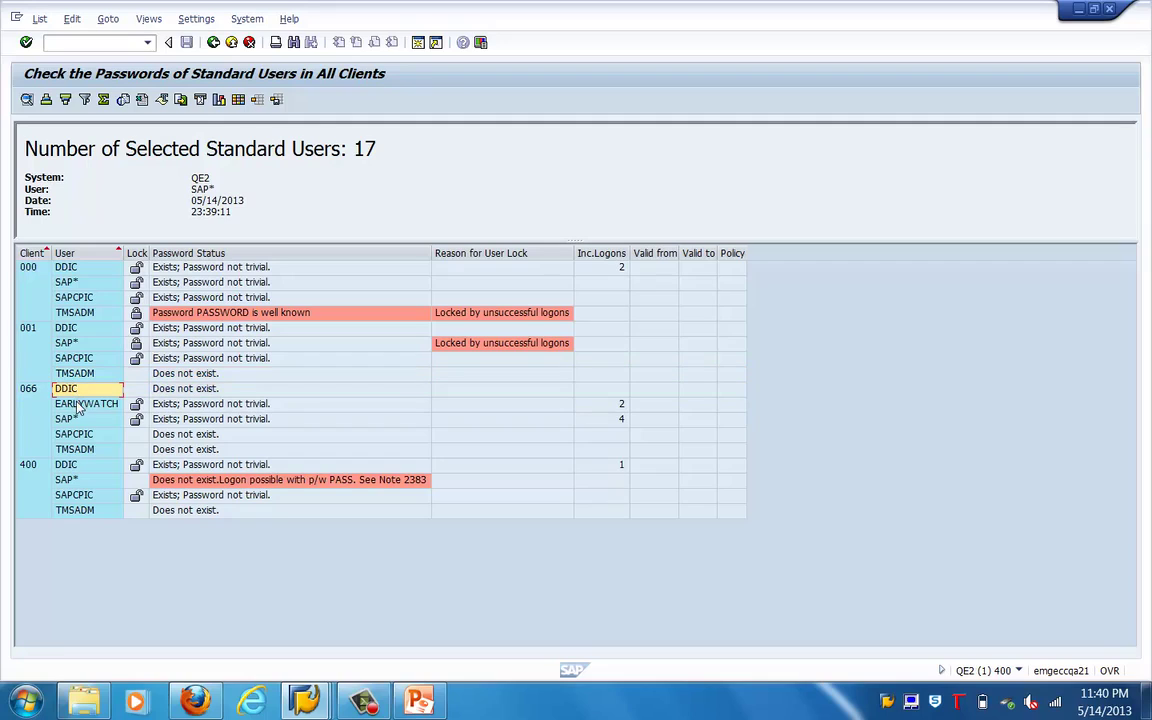
left_click(78, 404)
left_click(76, 420)
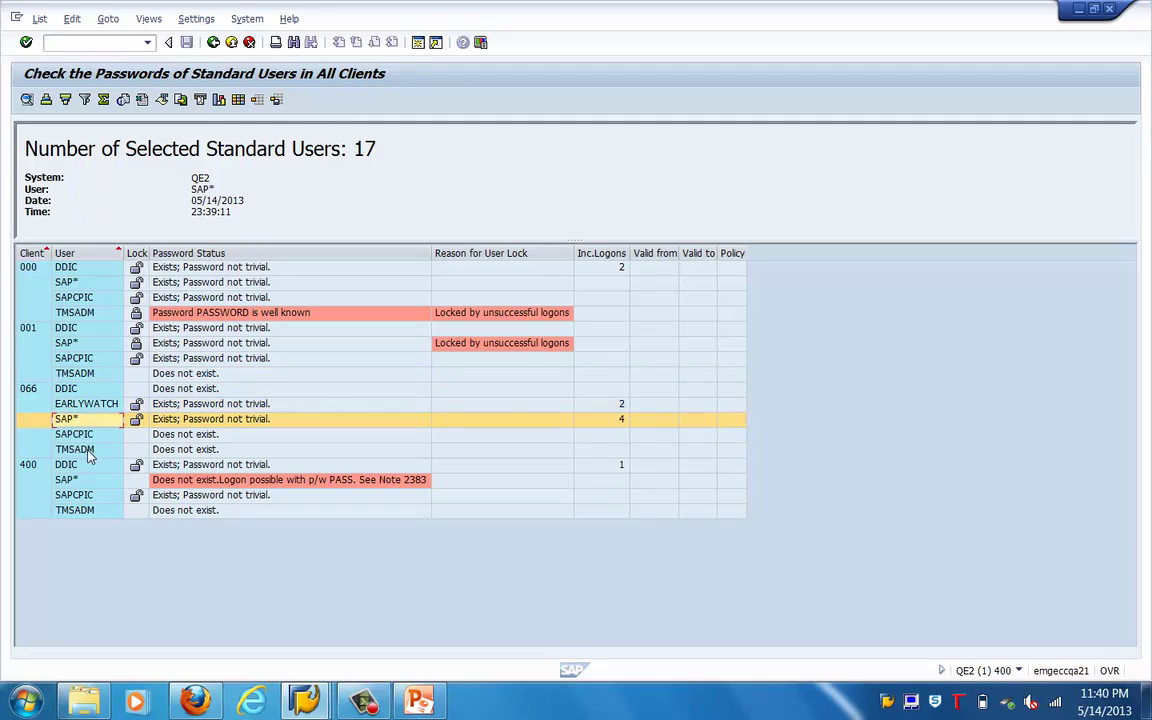
left_click(80, 435)
left_click(87, 450)
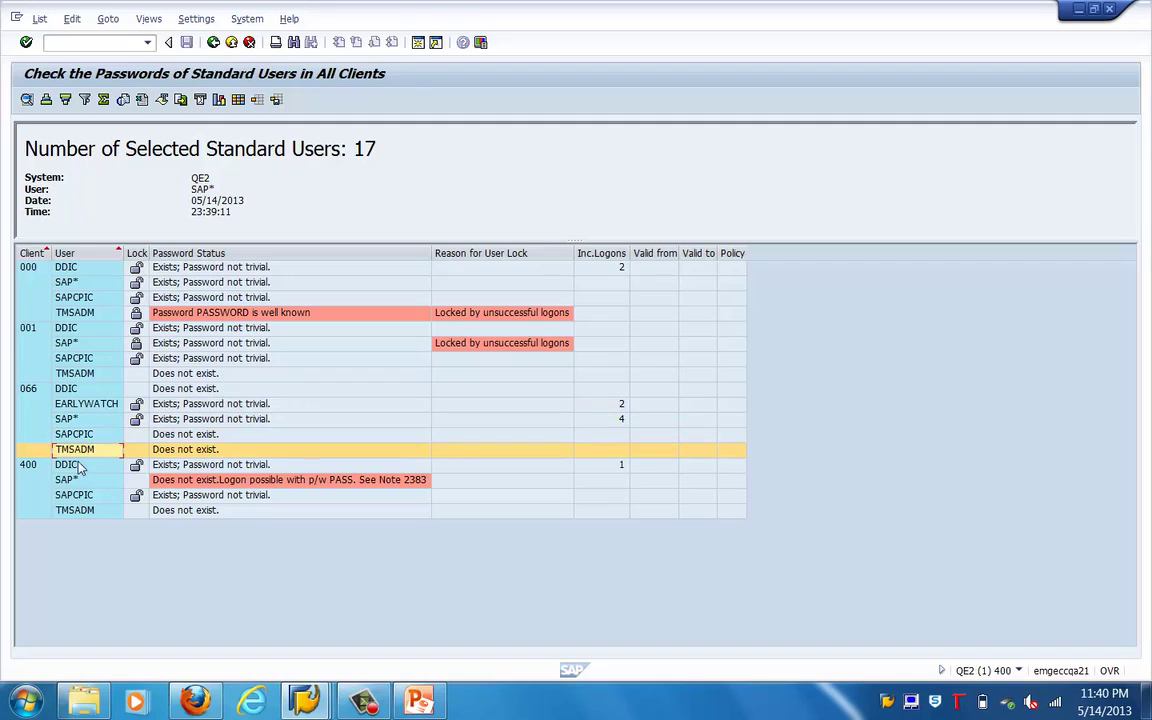
Examine the standard users of client 400 and go back to the password status of its SAP* user.
left_click(74, 466)
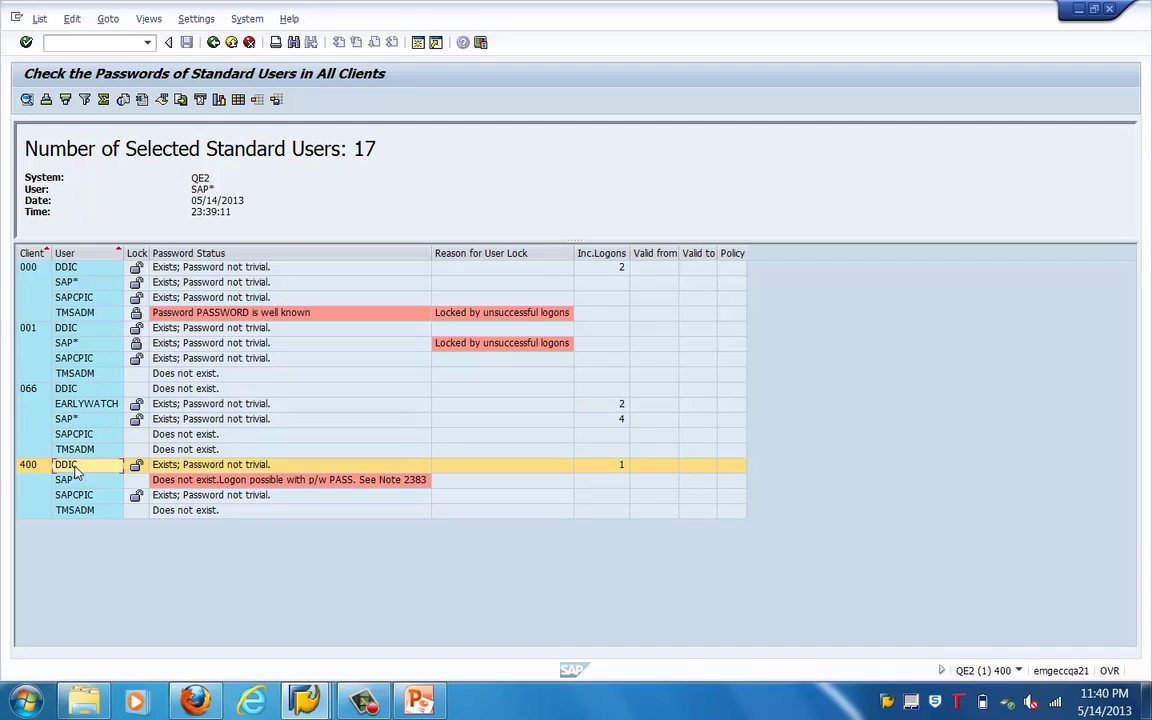
left_click(77, 481)
left_click(80, 496)
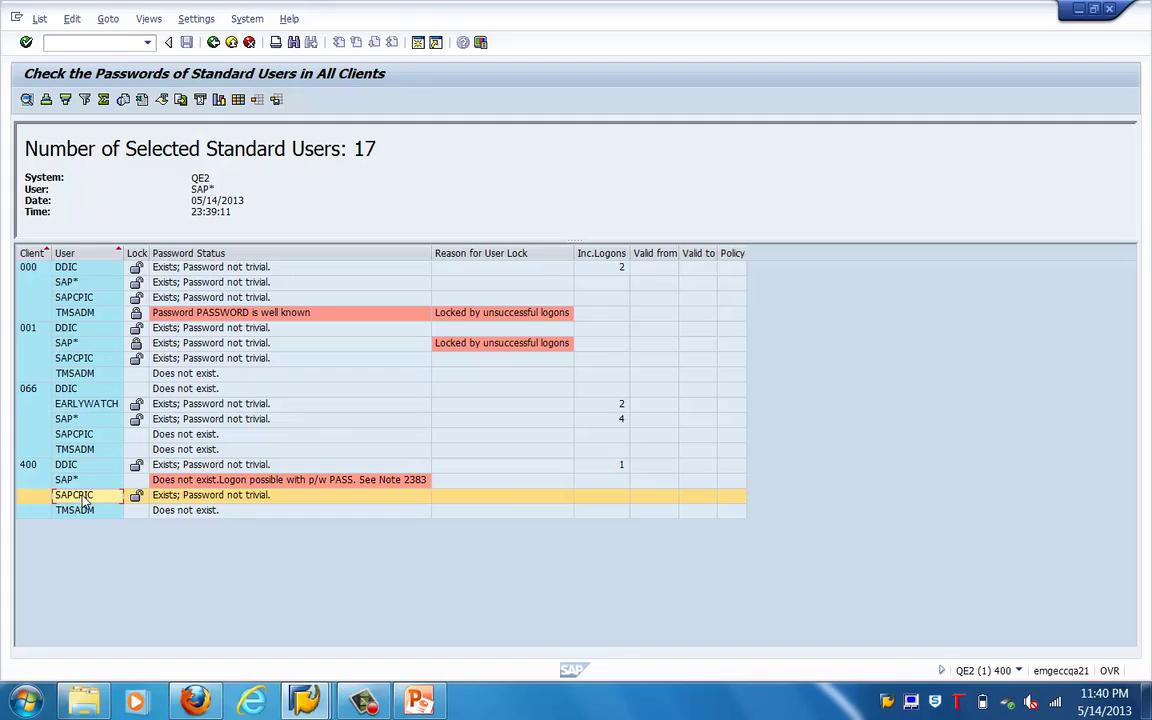
left_click(85, 510)
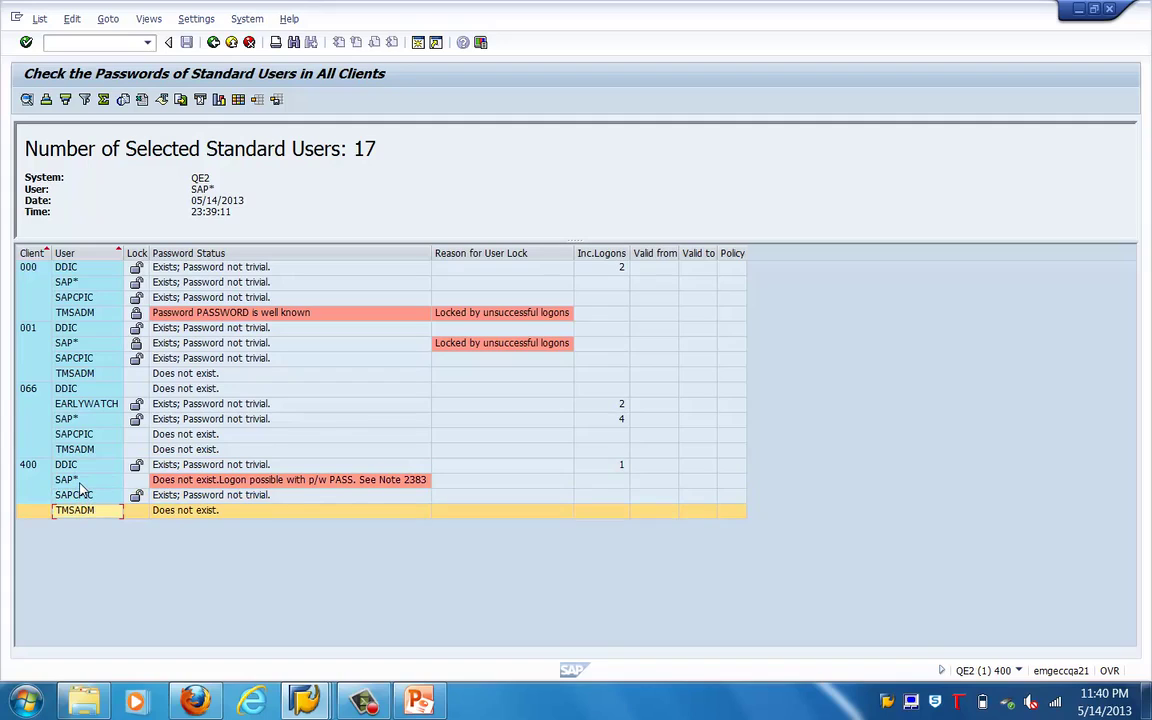
left_click(80, 483)
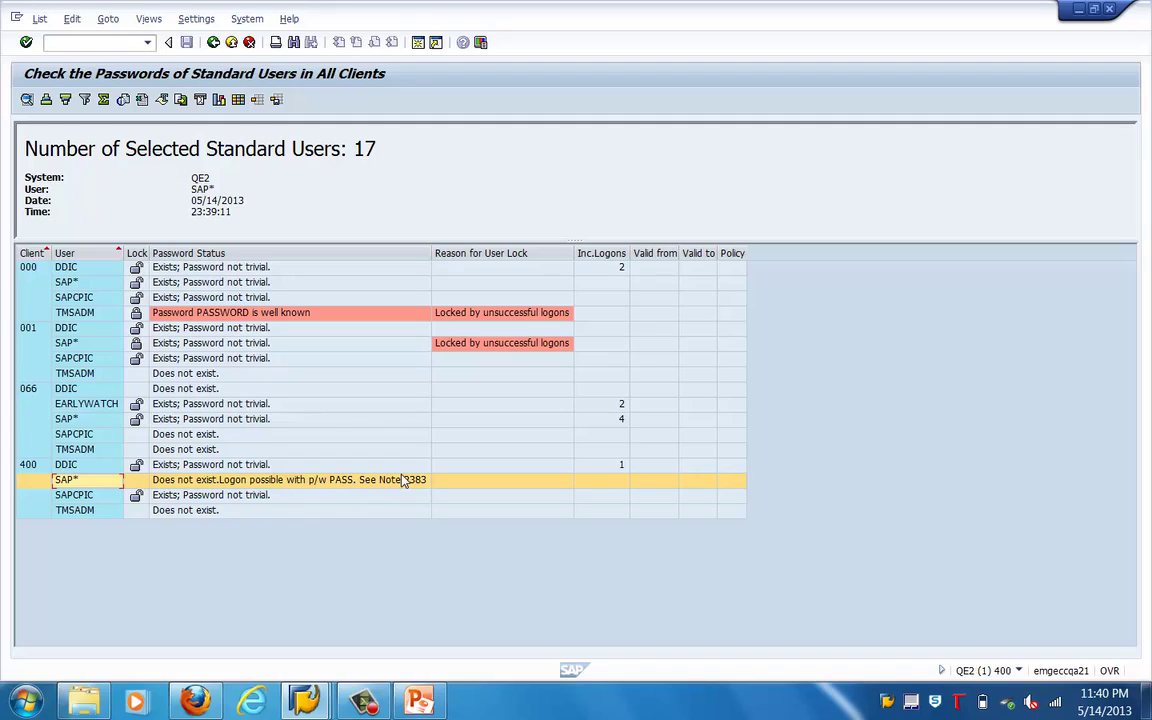
Review the TMSADM password status in client 000, and switch to PowerPoint to view the slide on password-related default parameters.
left_click(250, 313)
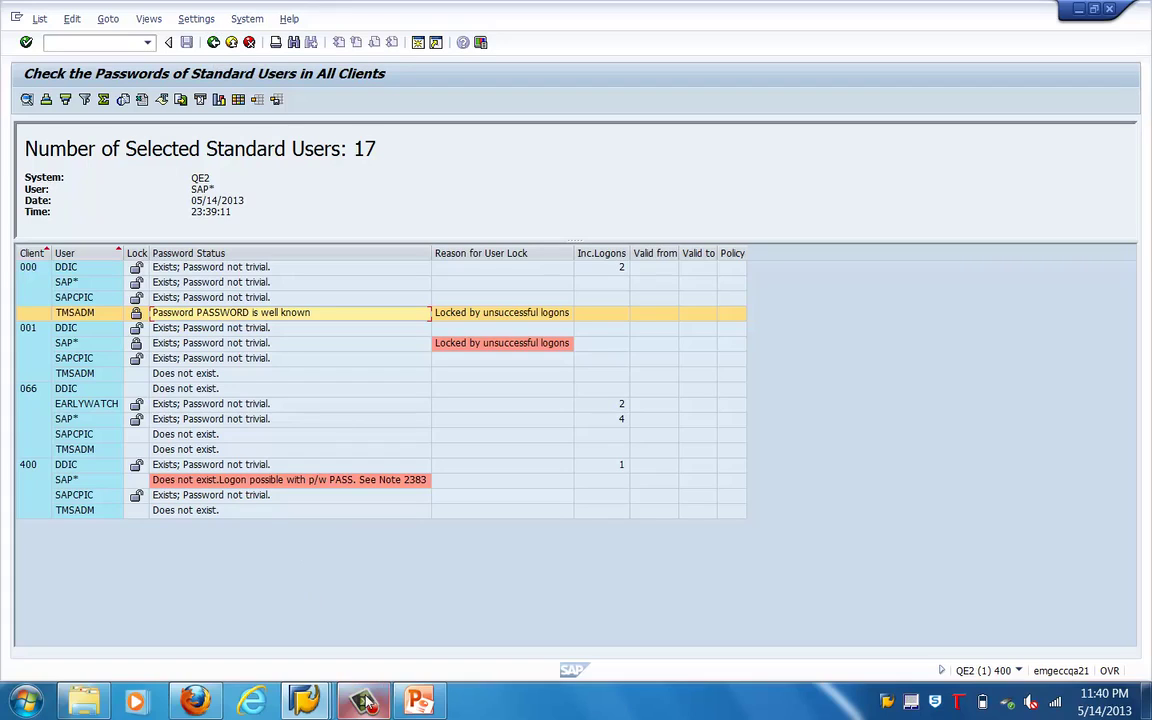
left_click(412, 703)
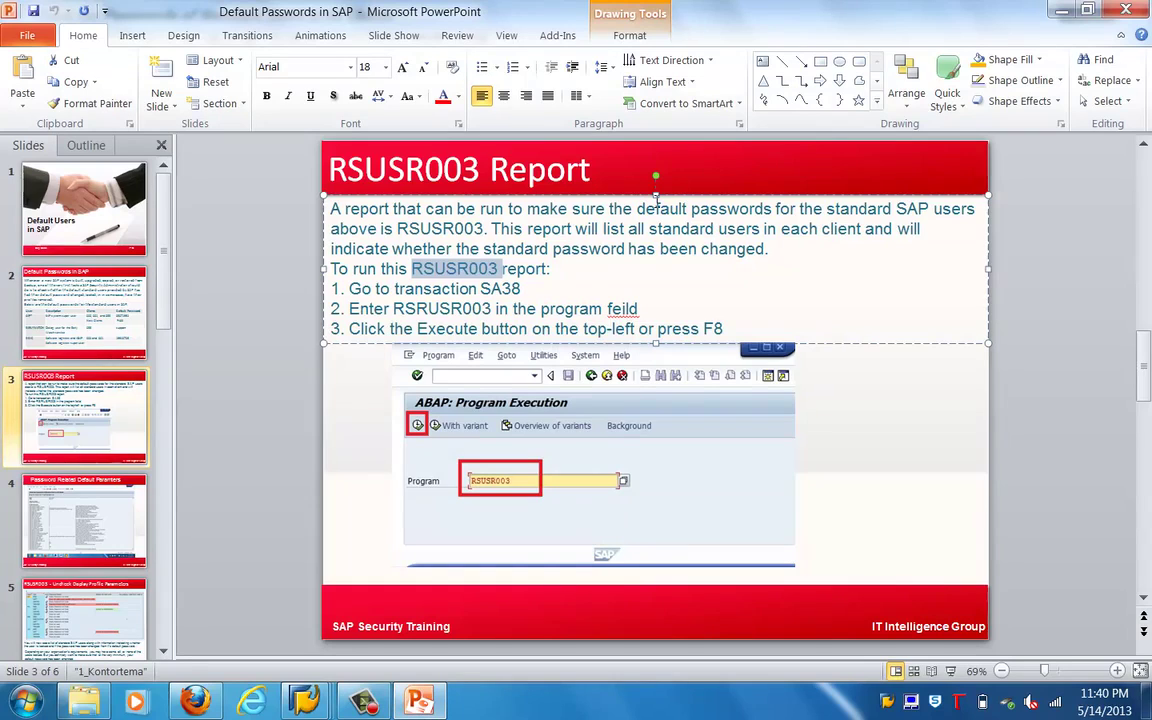
left_click(851, 328)
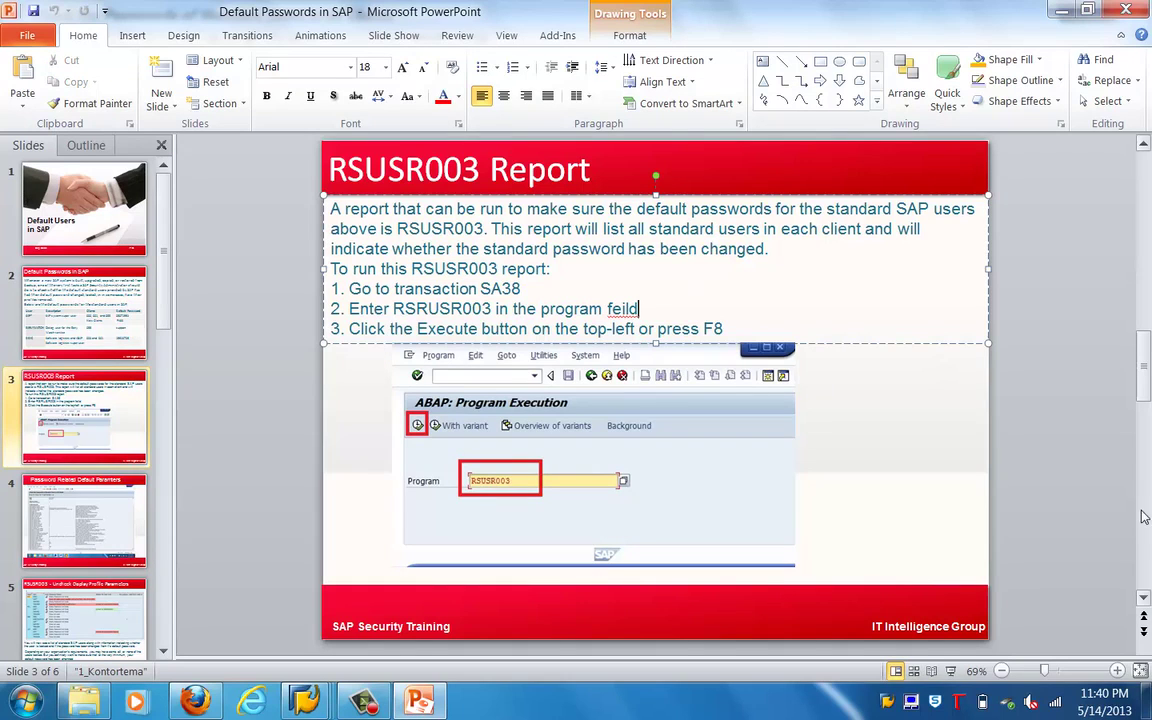
scroll(1145, 515, "down", 1)
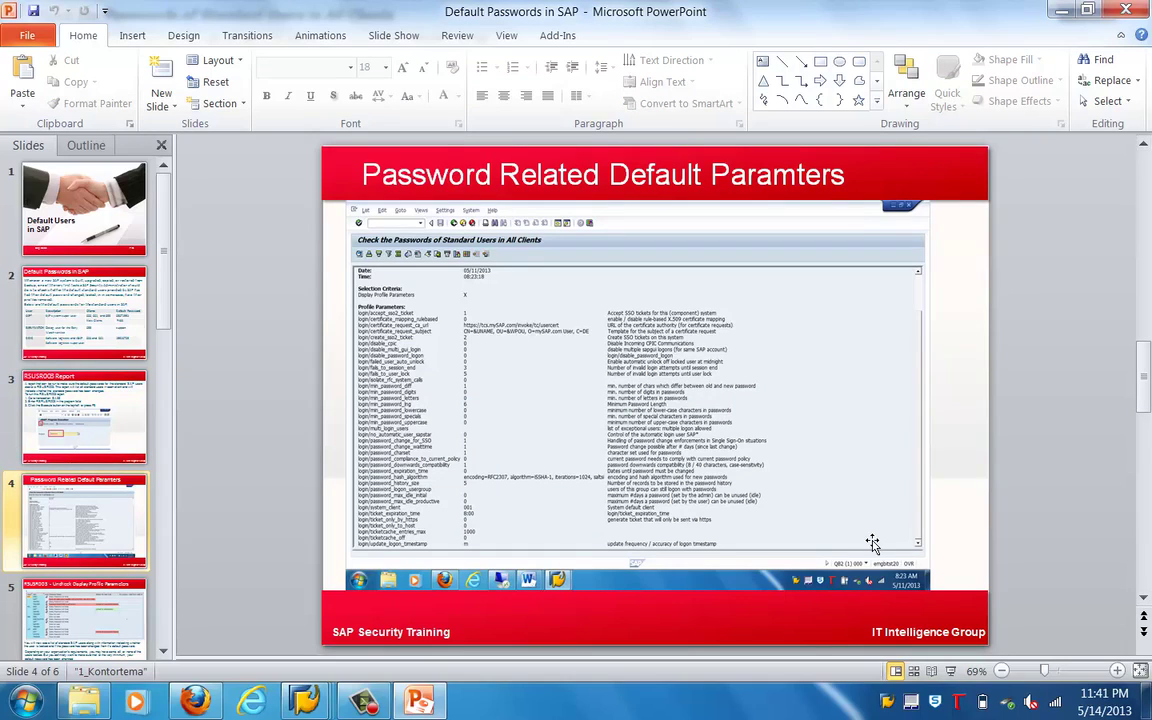
Switch back to the SAP standard-user password report and exit it to the ABAP Editor initial screen.
left_click(366, 703)
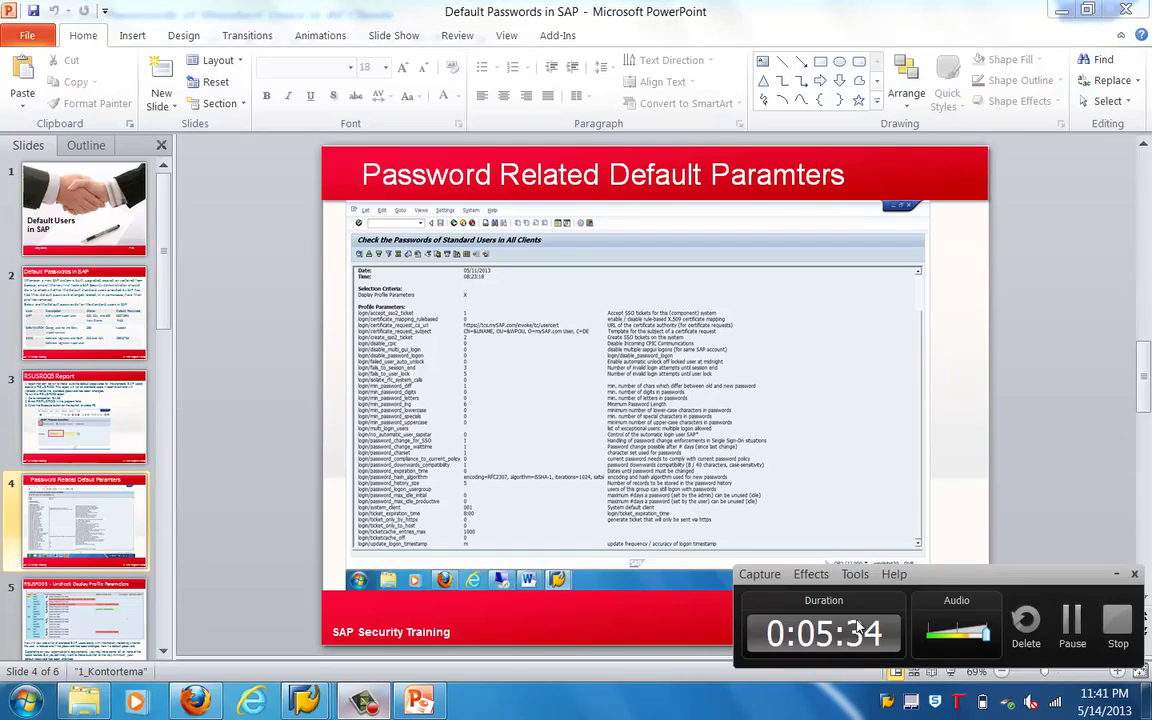
mouse_move(300, 703)
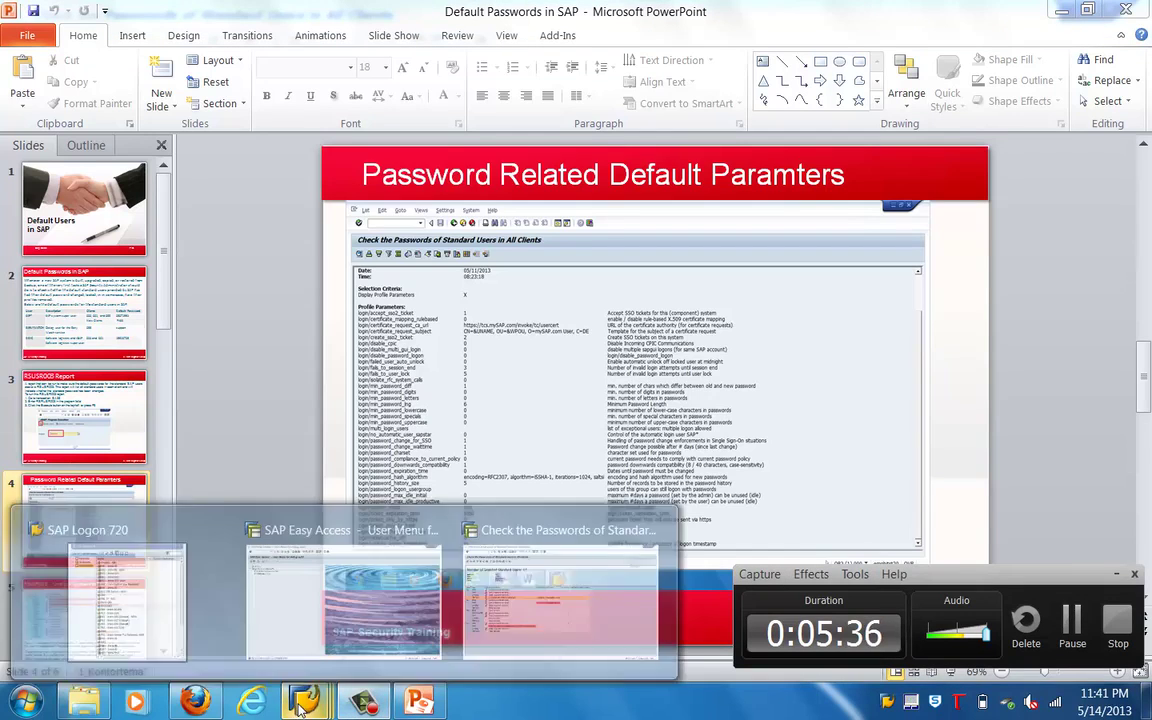
left_click(553, 575)
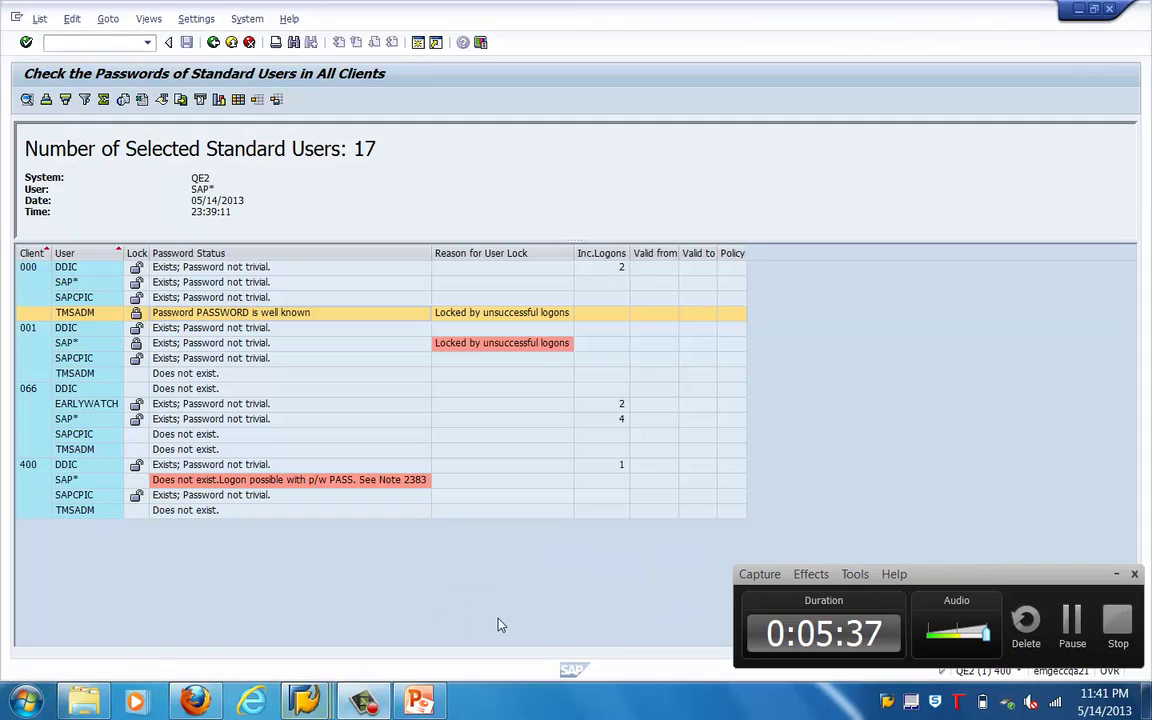
left_click(214, 44)
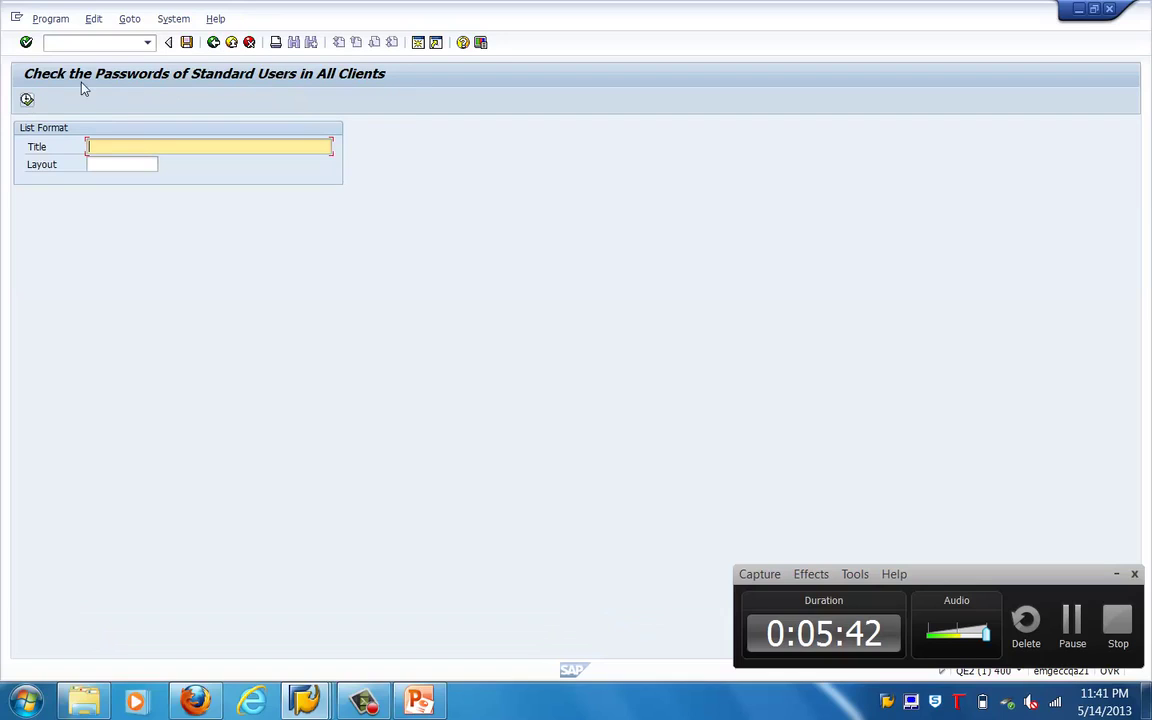
left_click(214, 43)
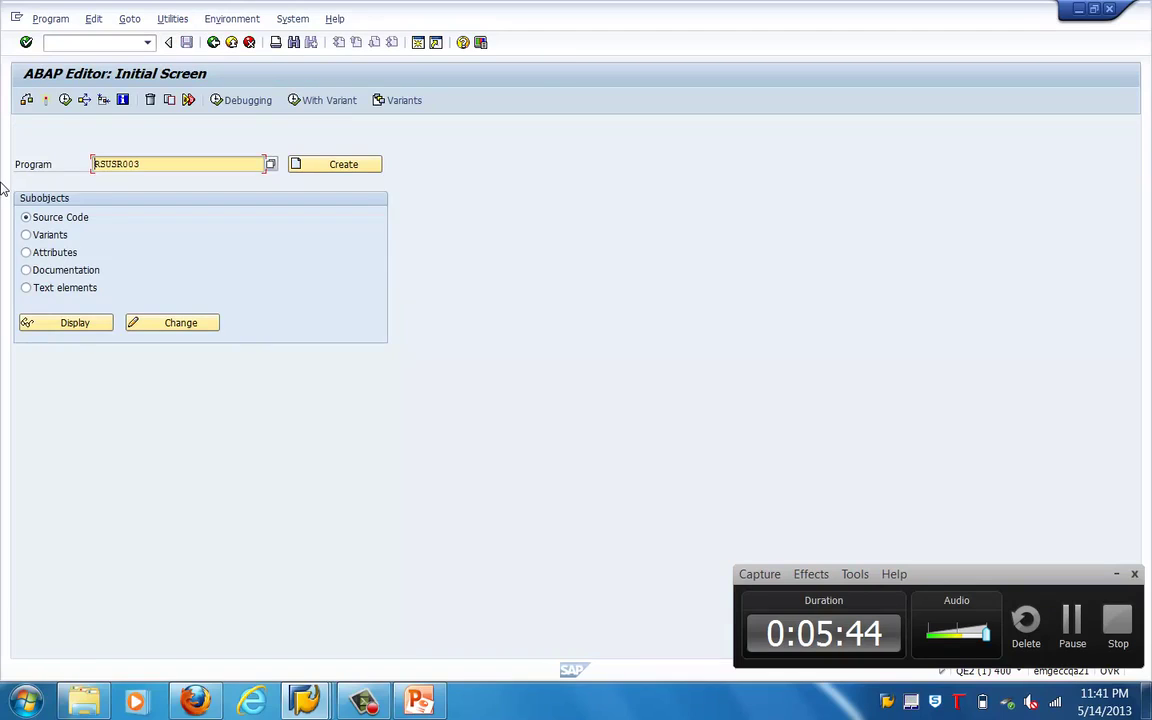
left_click(155, 172)
left_click(1066, 635)
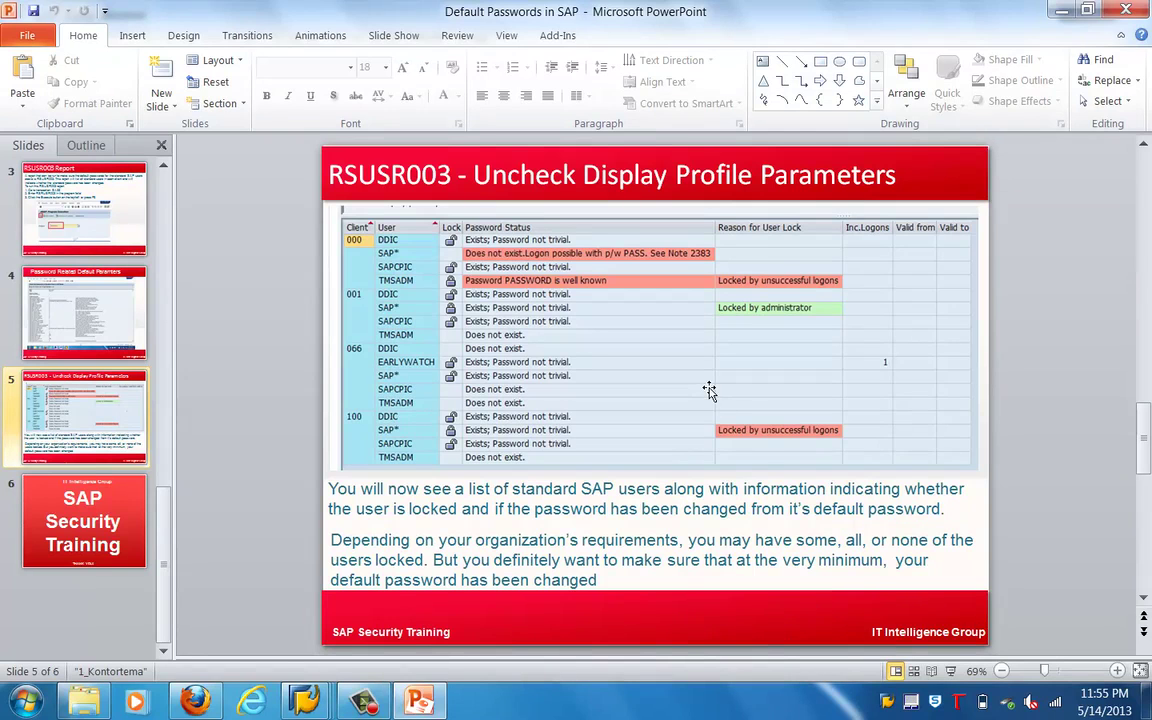